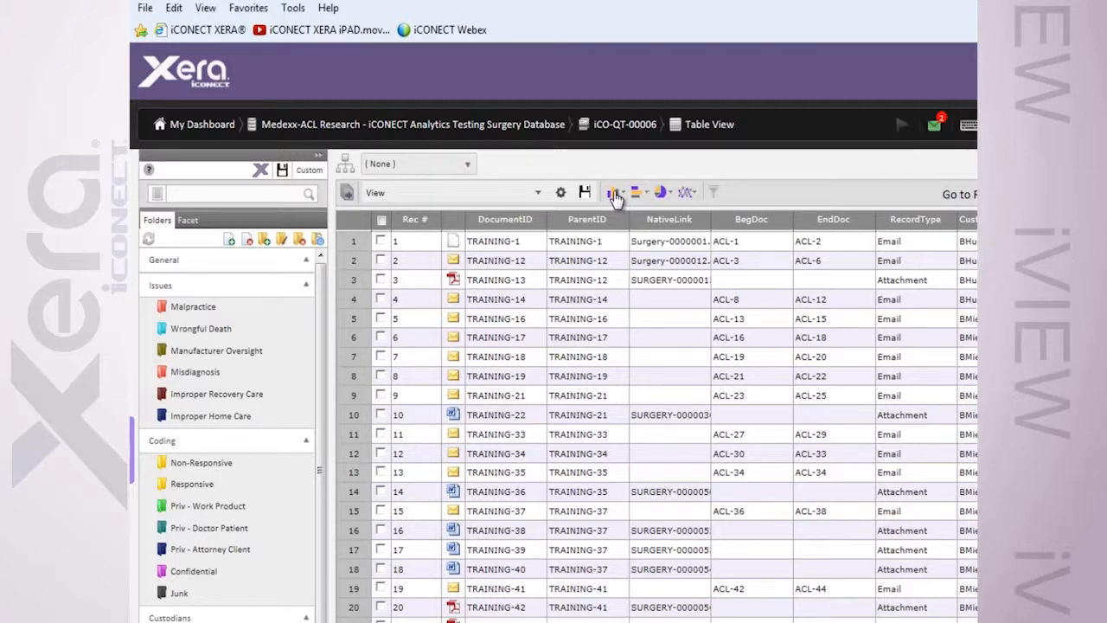
Create a Field/Folder column graph of RecordType by Custodian or Source.
{"action": "left_click", "coordinate": [614, 194]}
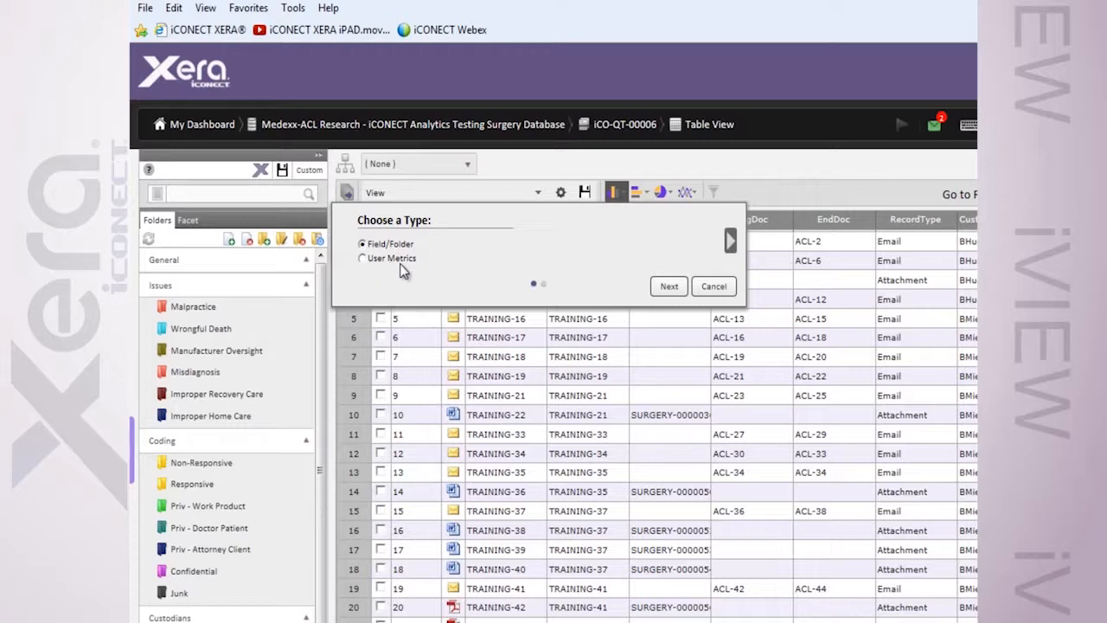
{"action": "left_click", "coordinate": [730, 239]}
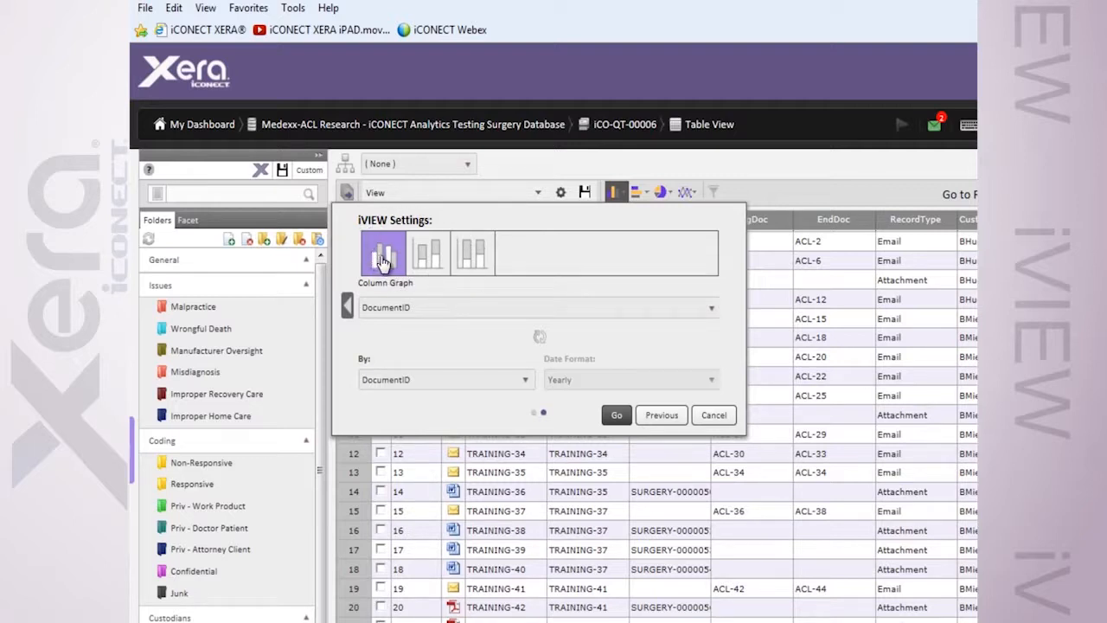
{"action": "left_click", "coordinate": [406, 310]}
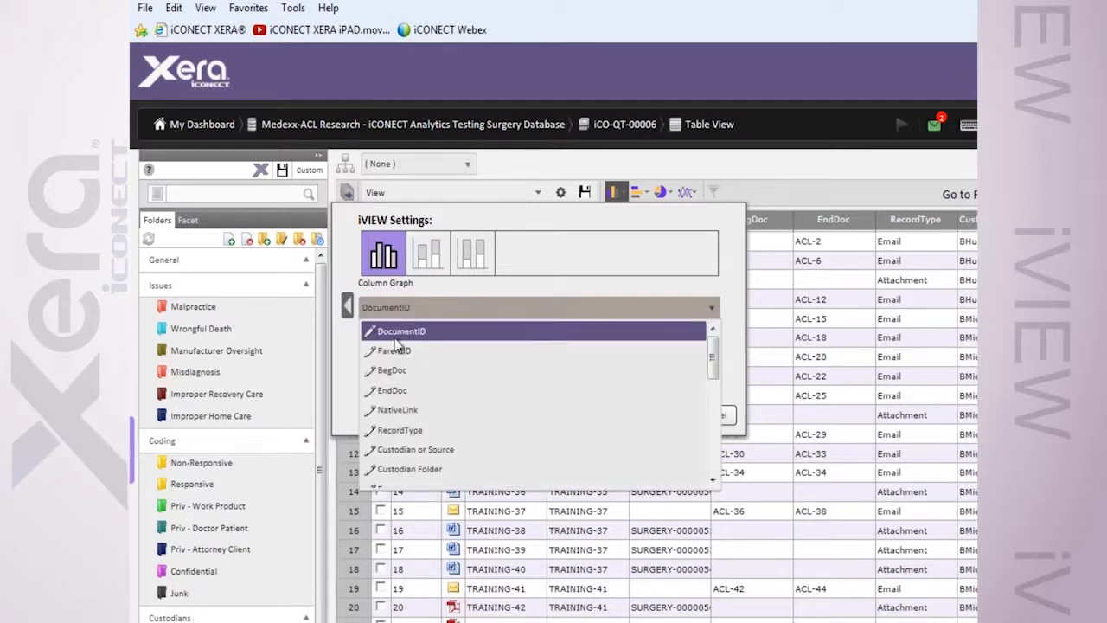
{"action": "left_click", "coordinate": [391, 429]}
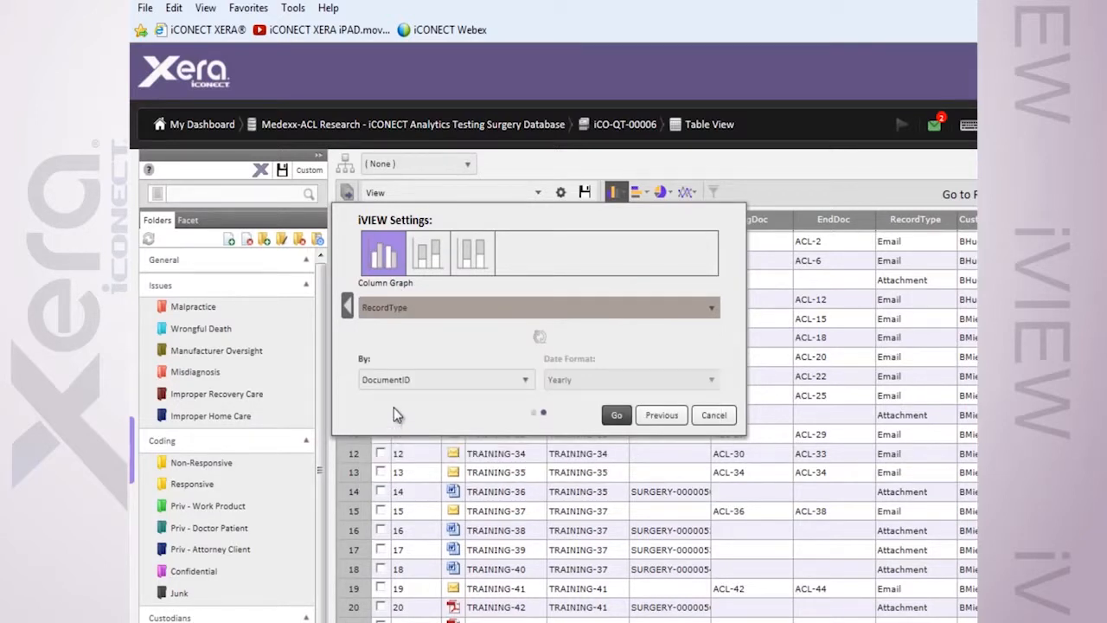
{"action": "left_click", "coordinate": [395, 385]}
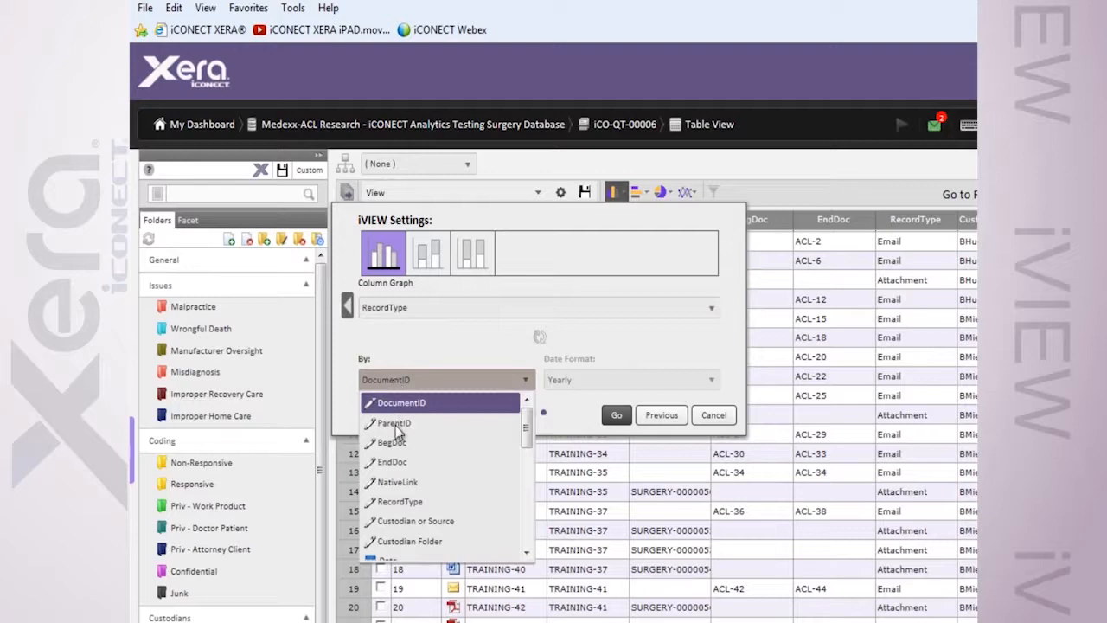
{"action": "left_click", "coordinate": [403, 522]}
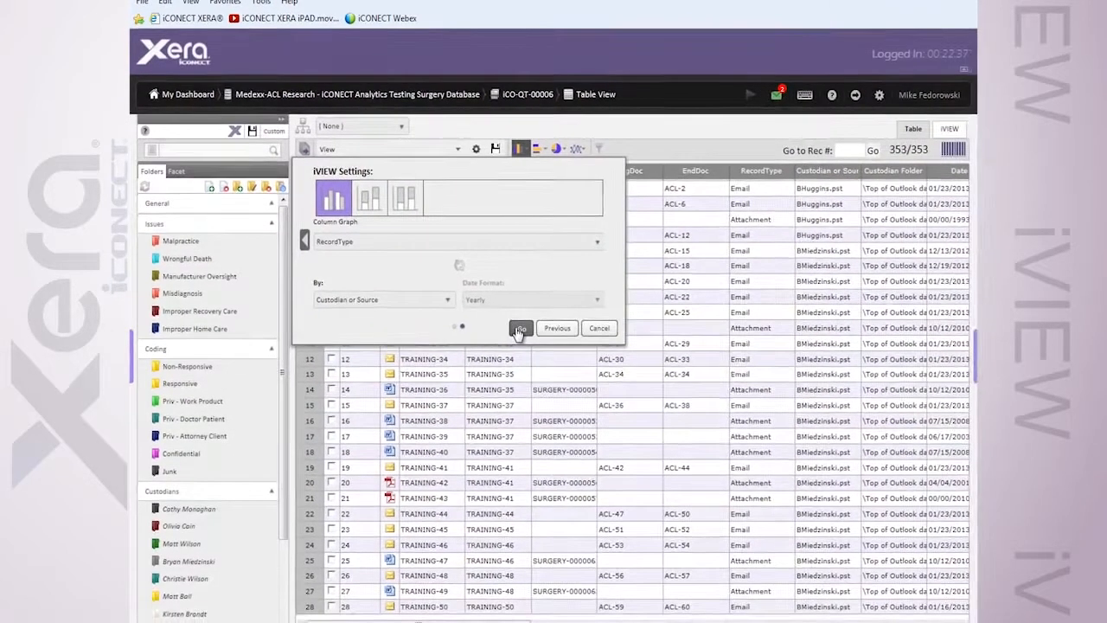
{"action": "left_click", "coordinate": [612, 413]}
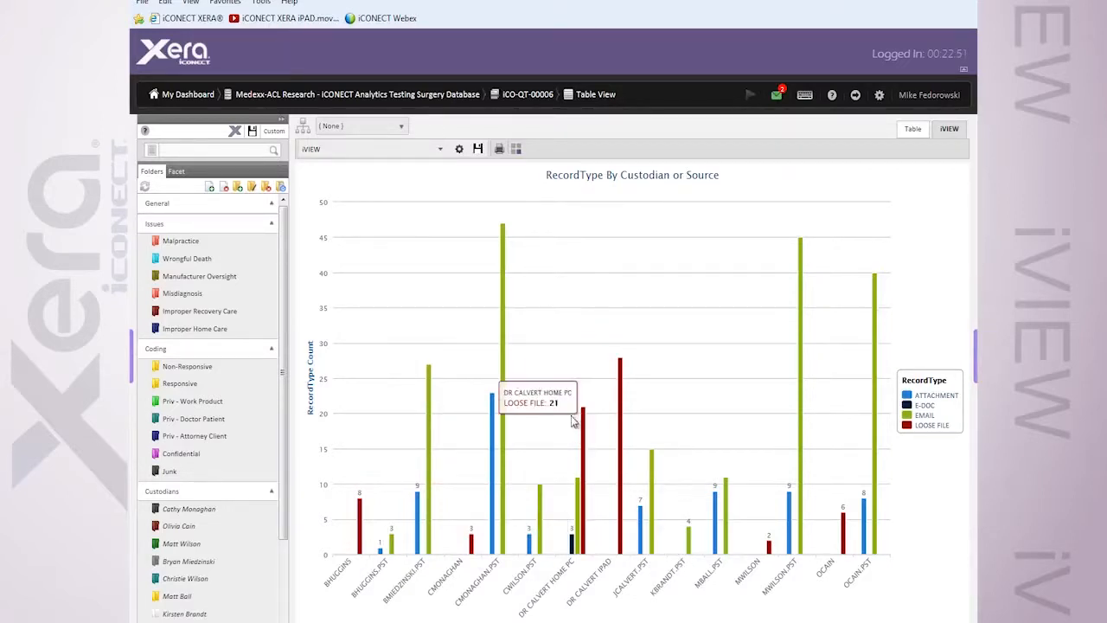
Zoom into the middle custodians and add filters for the home PC's email column and the adjacent PST's attachment column.
{"action": "left_click_drag", "start_coordinate": [556, 350], "coordinate": [705, 349]}
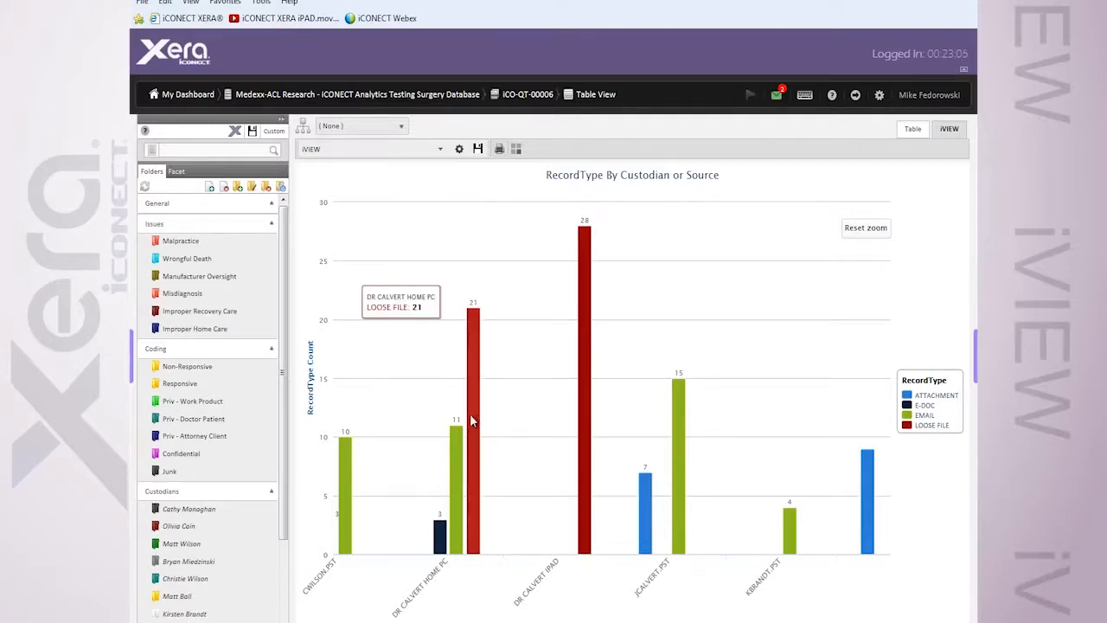
{"action": "left_click", "coordinate": [459, 448]}
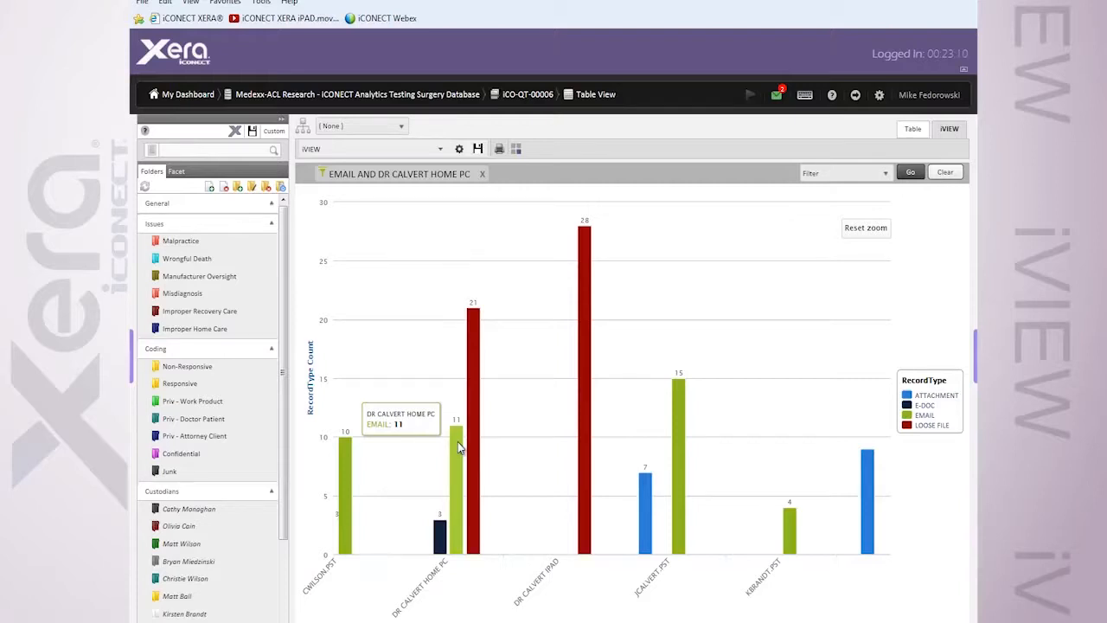
{"action": "left_click", "coordinate": [649, 504]}
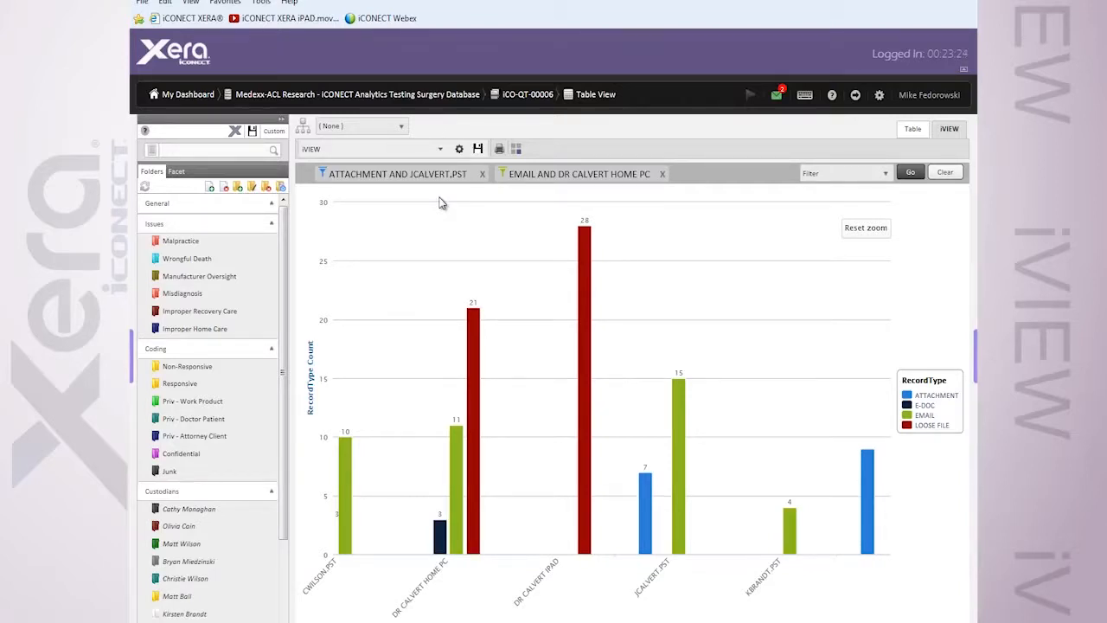
Remove both filters from the chart and reset its zoom.
{"action": "left_click", "coordinate": [484, 175]}
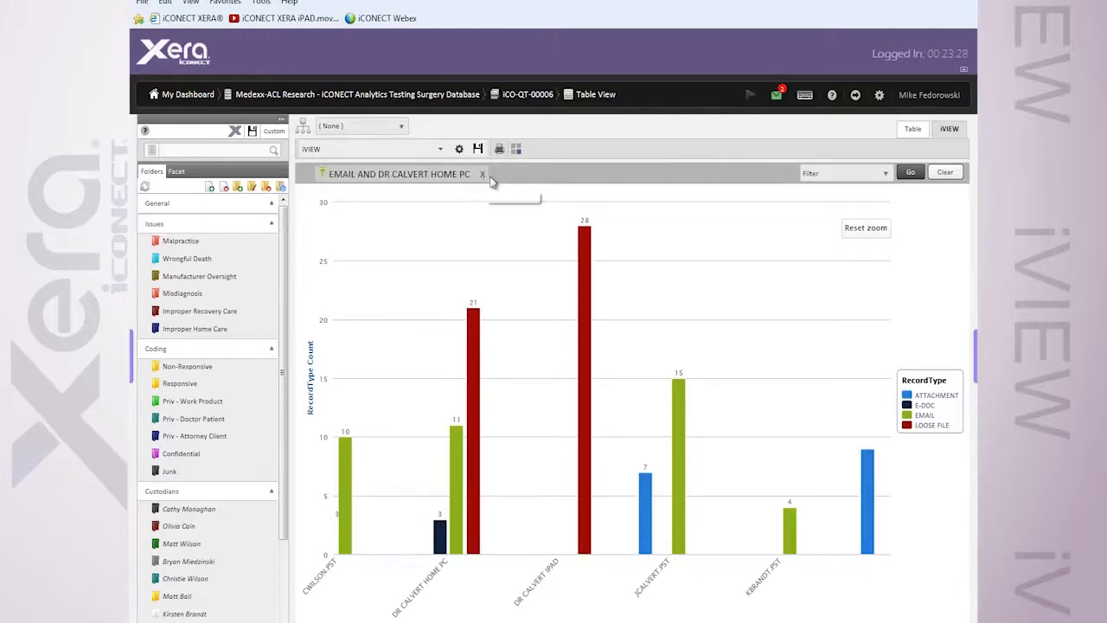
{"action": "left_click", "coordinate": [489, 179]}
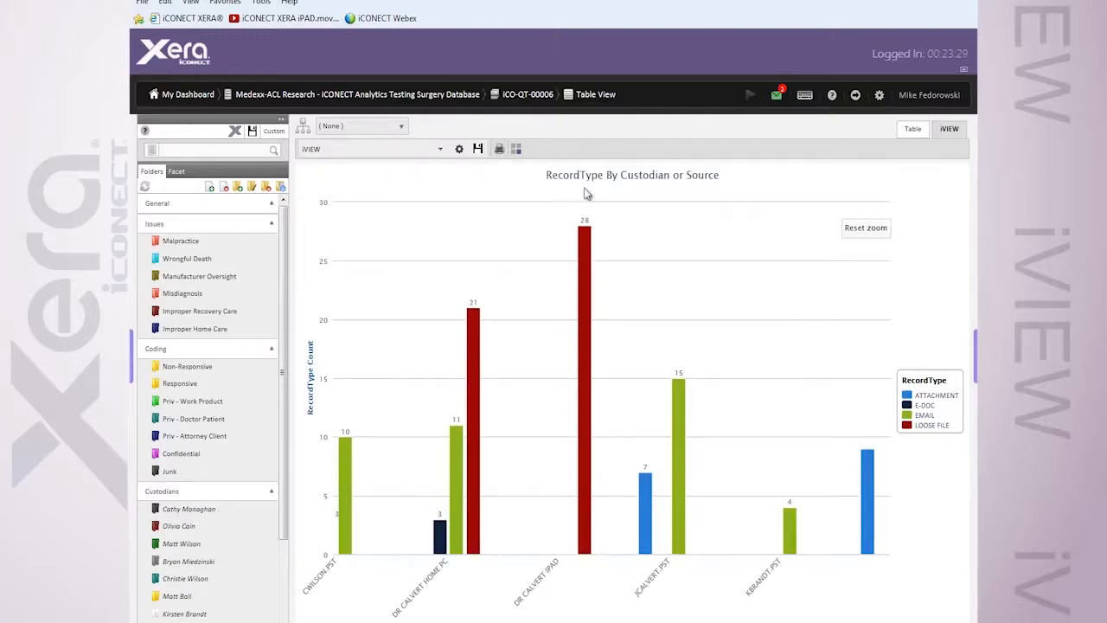
{"action": "left_click", "coordinate": [866, 227]}
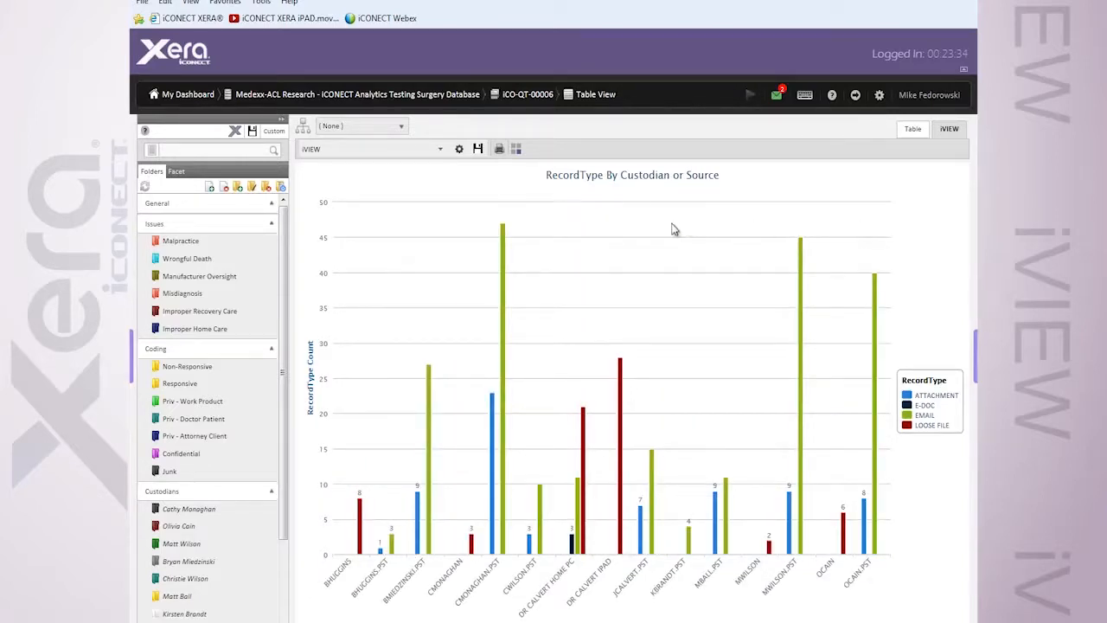
Change the RecordType chart to a Percentage Stacked Column Graph and generate it.
{"action": "left_click", "coordinate": [458, 151]}
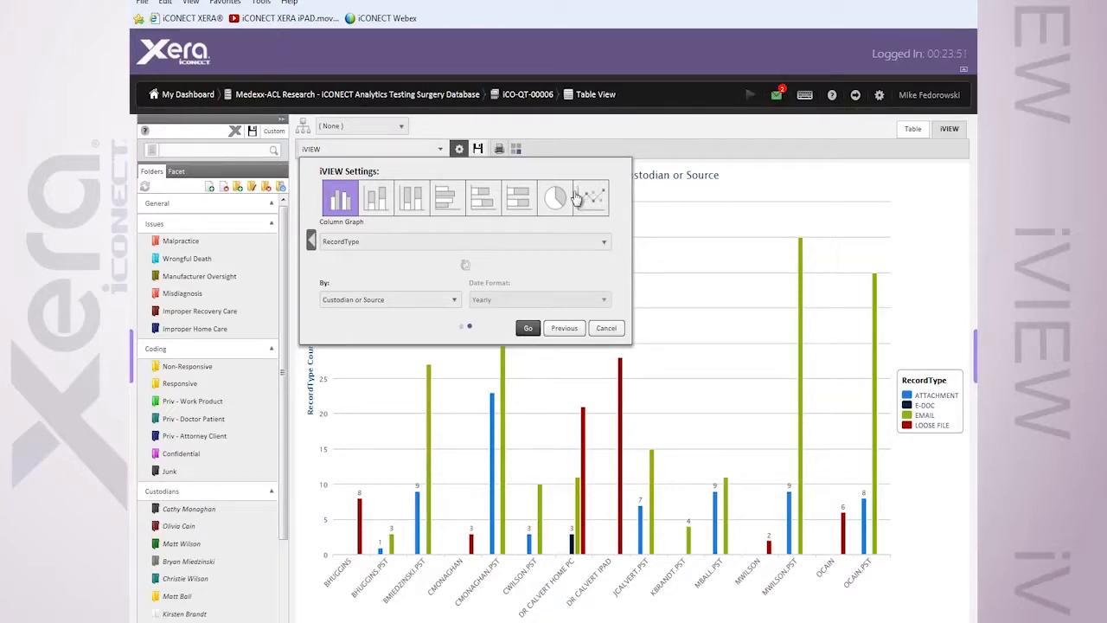
{"action": "left_click", "coordinate": [411, 197]}
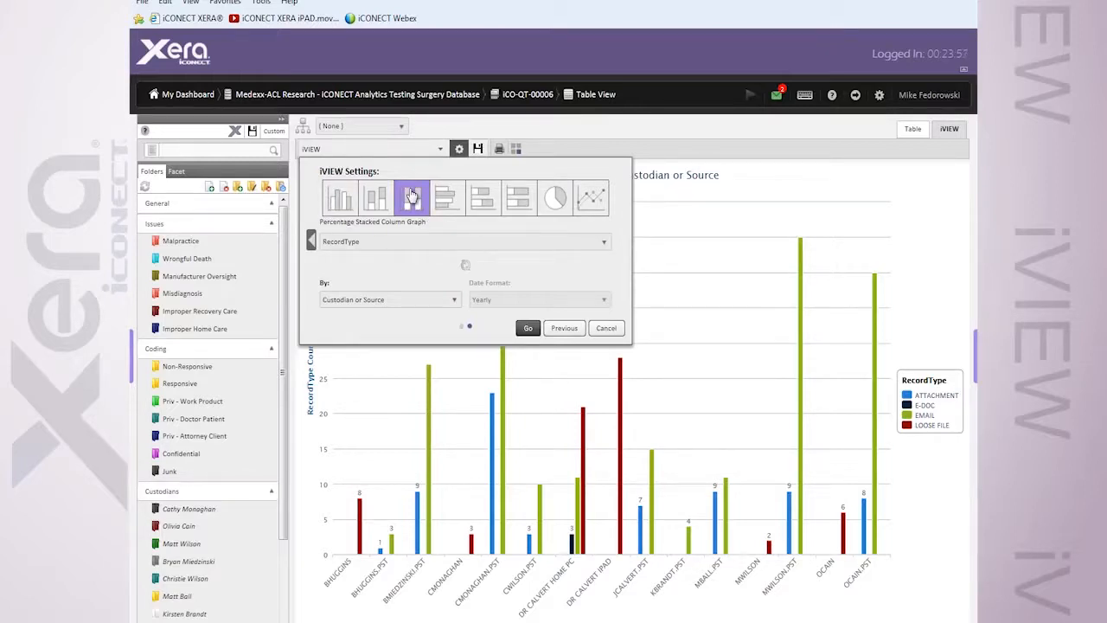
{"action": "left_click", "coordinate": [528, 329]}
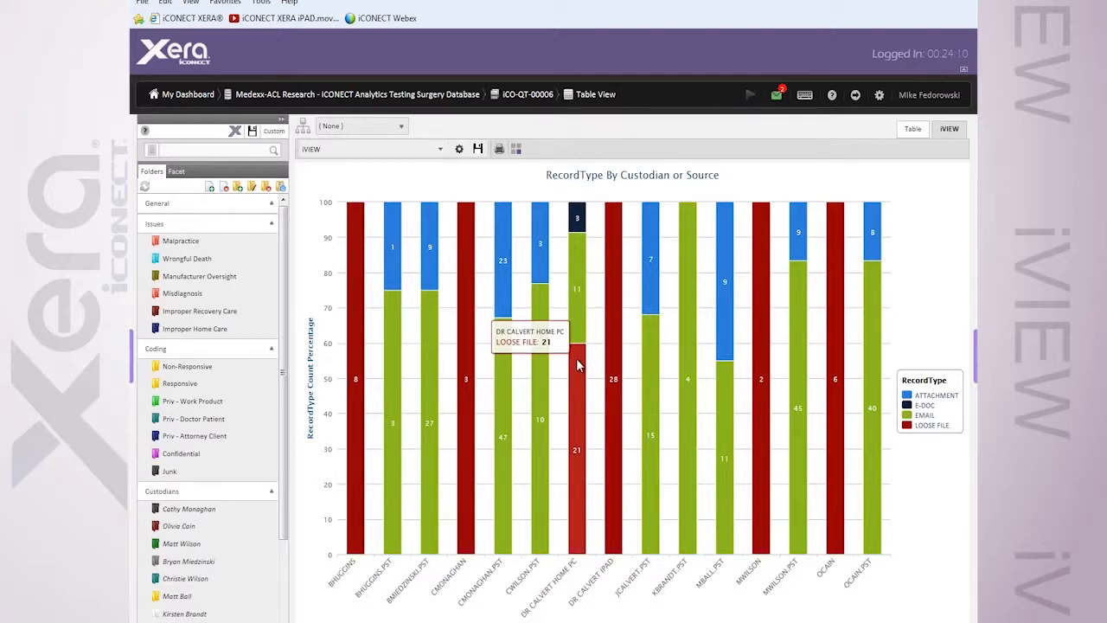
Switch the iVIEW type to User Metrics with the Documents Foldered/Coded Count subtype and choose Column Graph for User by Folder.
{"action": "left_click", "coordinate": [460, 149]}
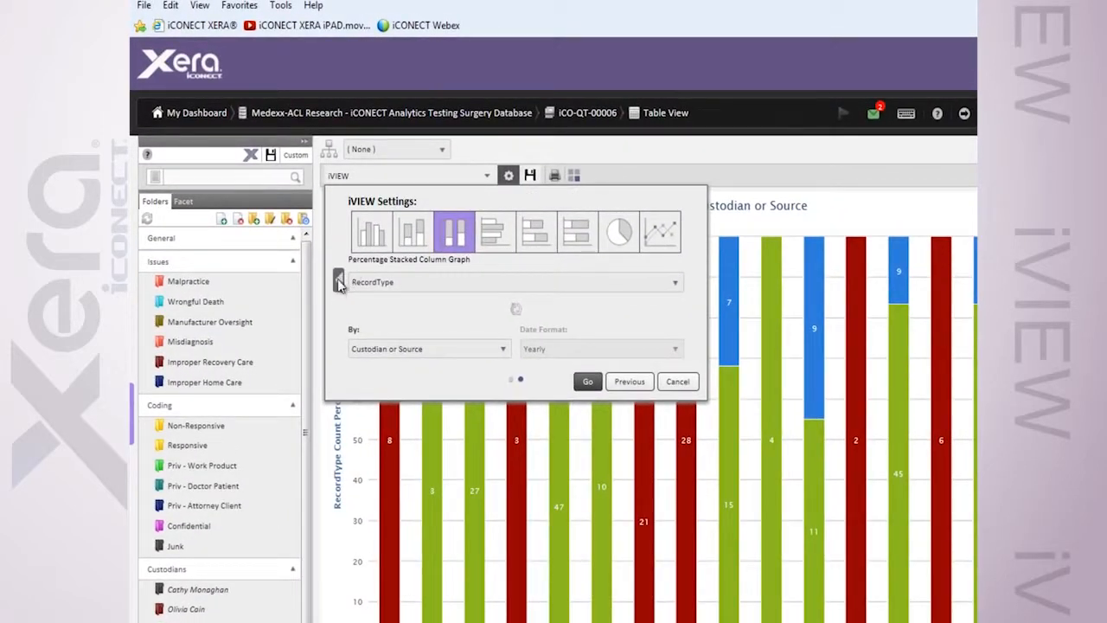
{"action": "left_click", "coordinate": [338, 282]}
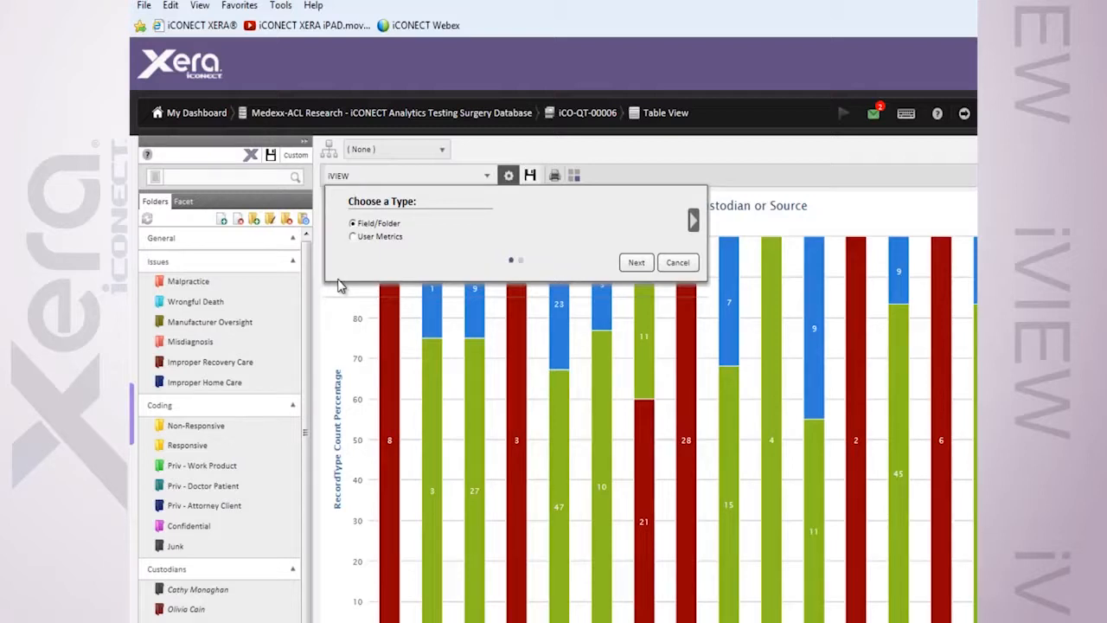
{"action": "left_click", "coordinate": [353, 237]}
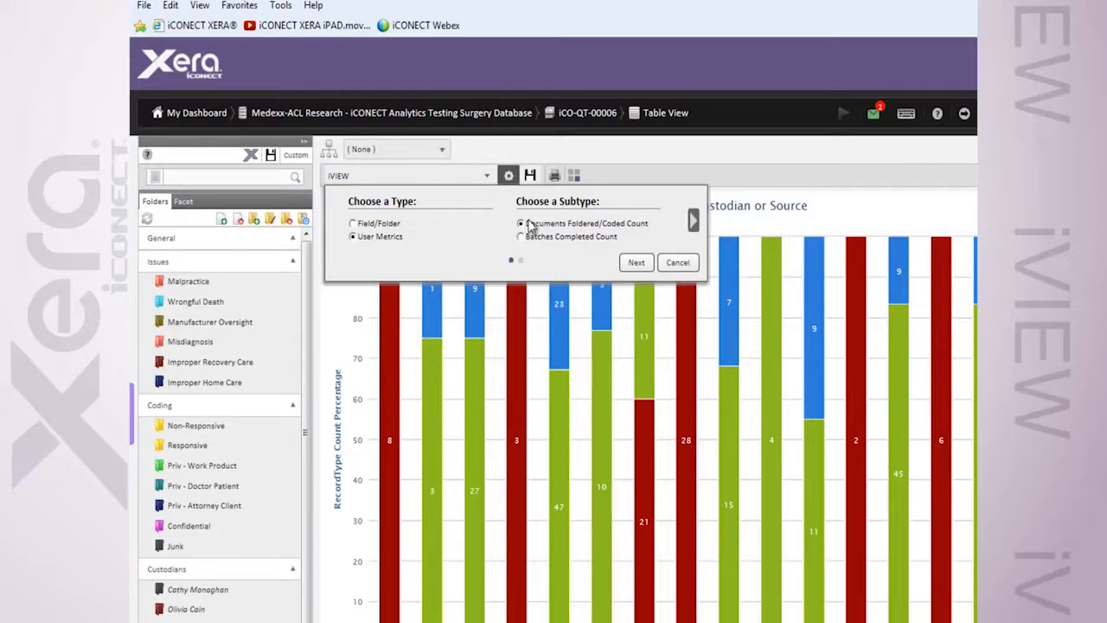
{"action": "left_click", "coordinate": [694, 222]}
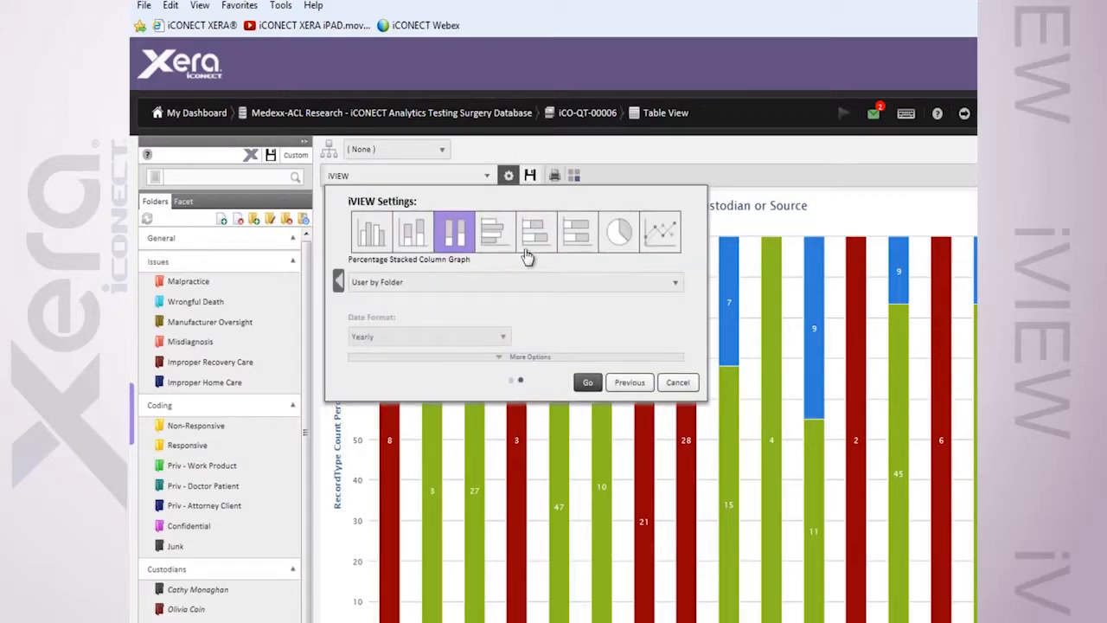
{"action": "left_click", "coordinate": [373, 235]}
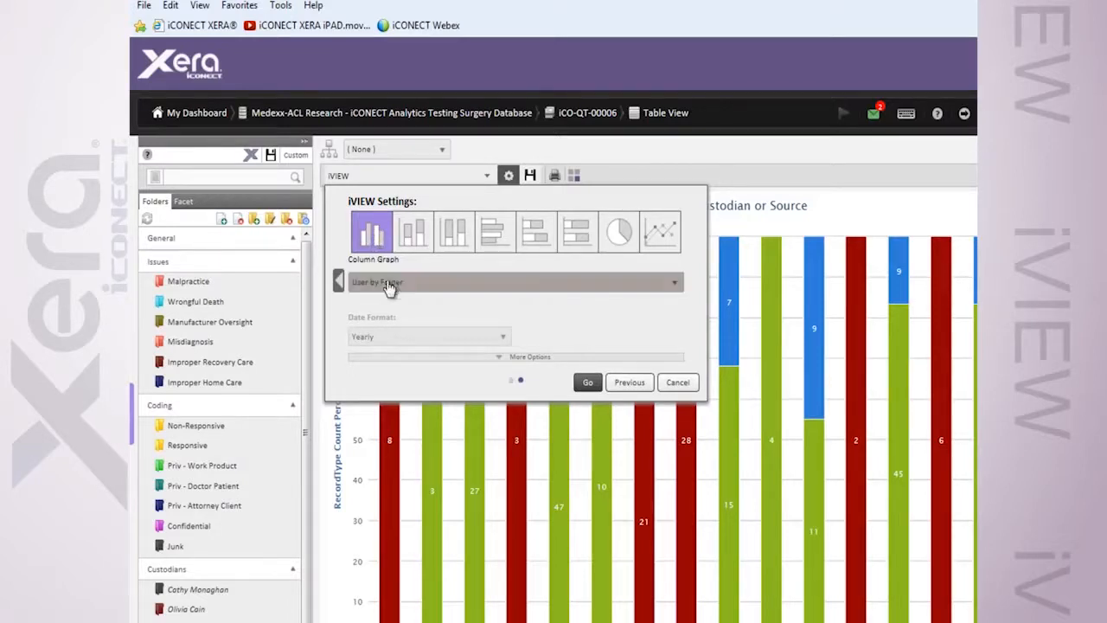
Set the focus start date to 1/27/2014 in the additional options and generate the User by Folder graph.
{"action": "left_click", "coordinate": [401, 358]}
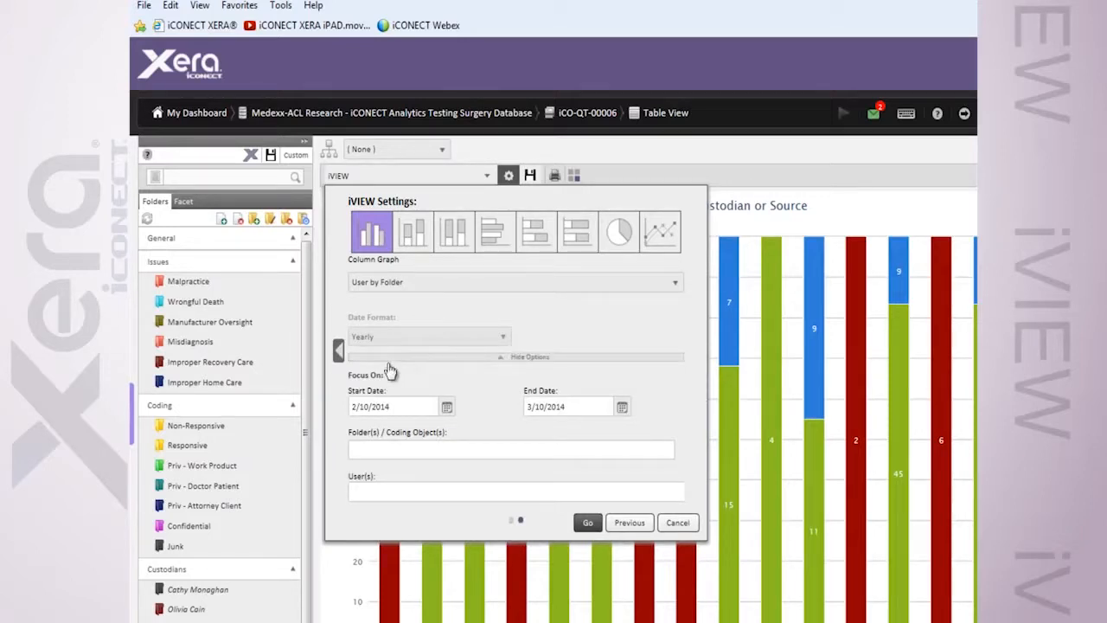
{"action": "left_click", "coordinate": [446, 408]}
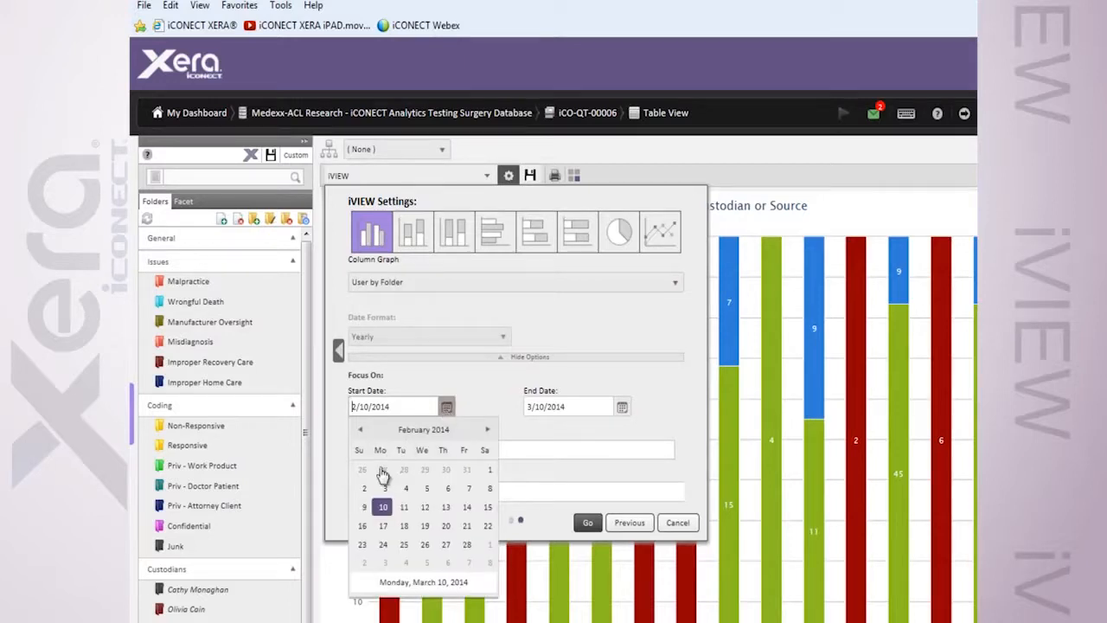
{"action": "left_click", "coordinate": [383, 472]}
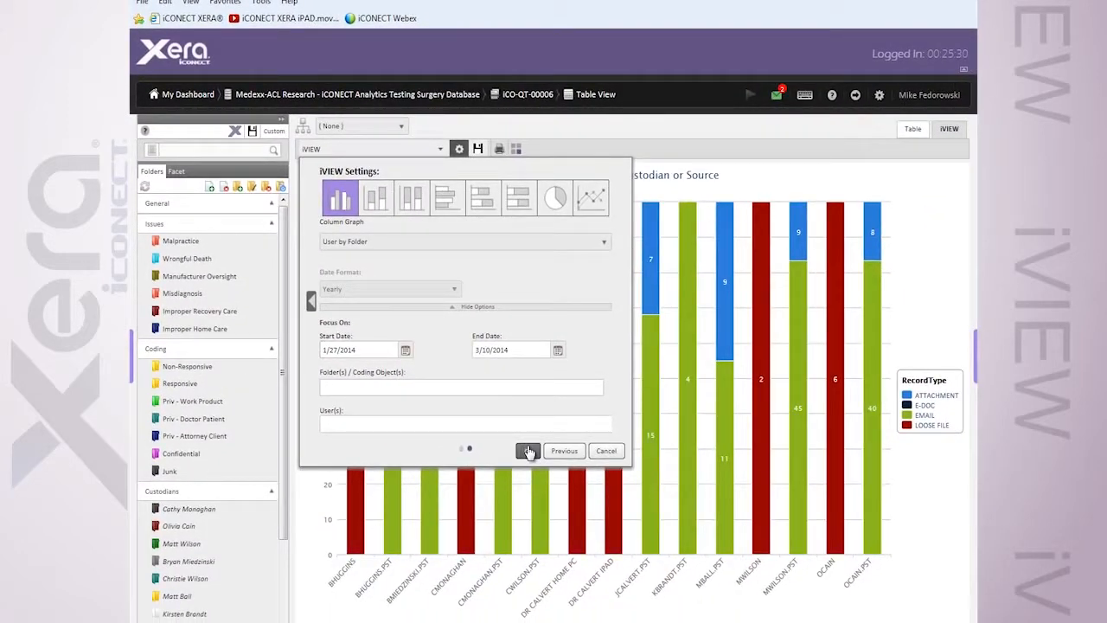
{"action": "left_click", "coordinate": [529, 451]}
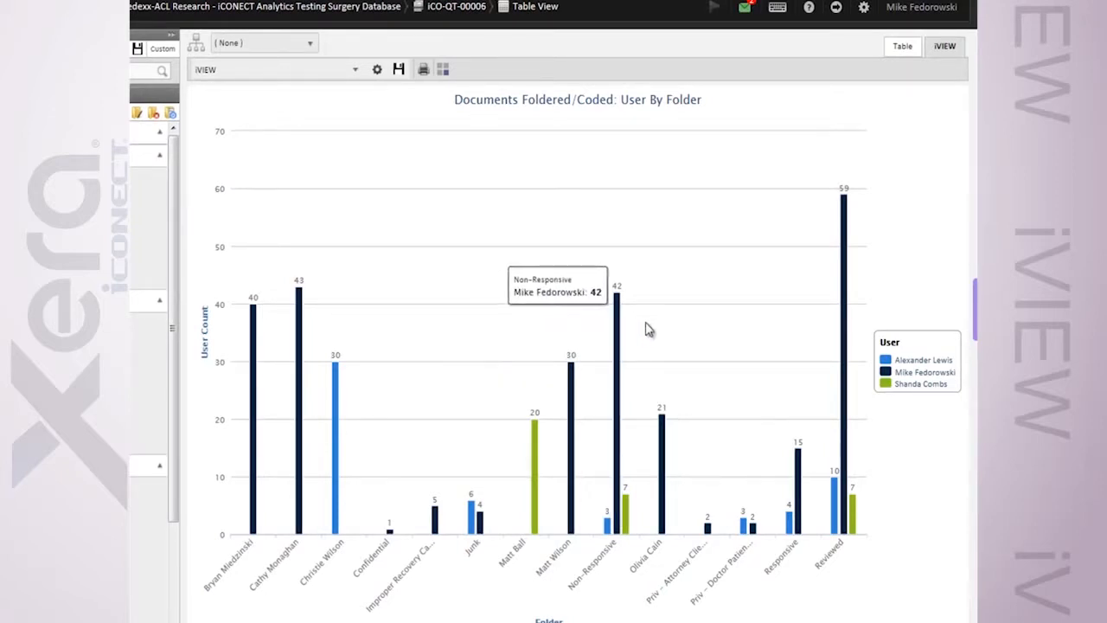
Inspect the columns per folder, isolate the last legend user by hiding the other two, and show both hidden users again.
{"action": "mouse_move", "coordinate": [847, 316]}
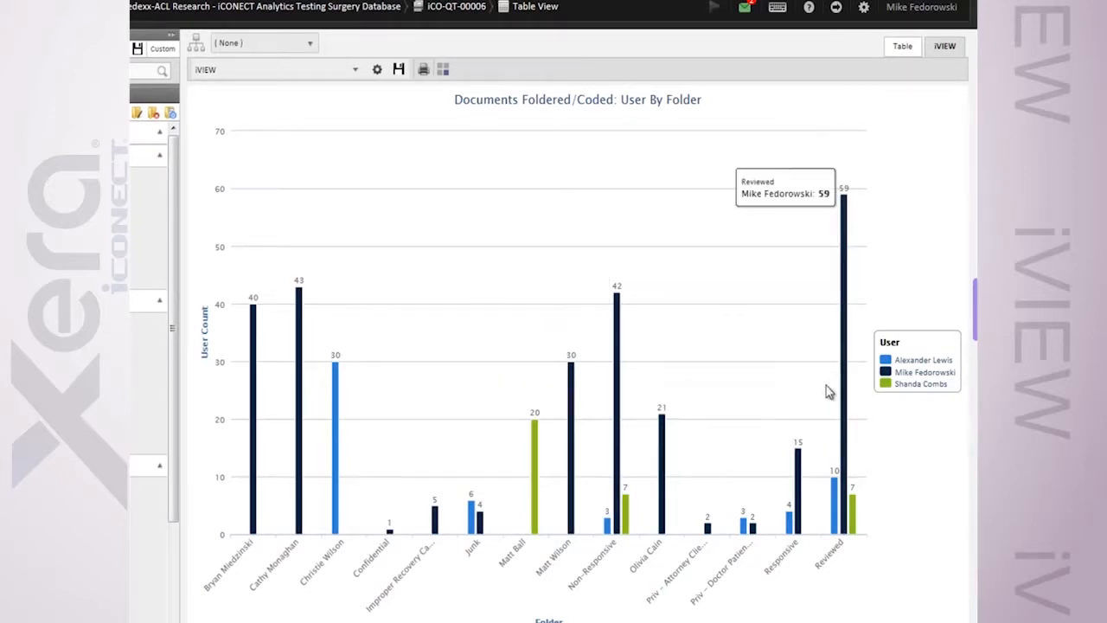
{"action": "mouse_move", "coordinate": [662, 464]}
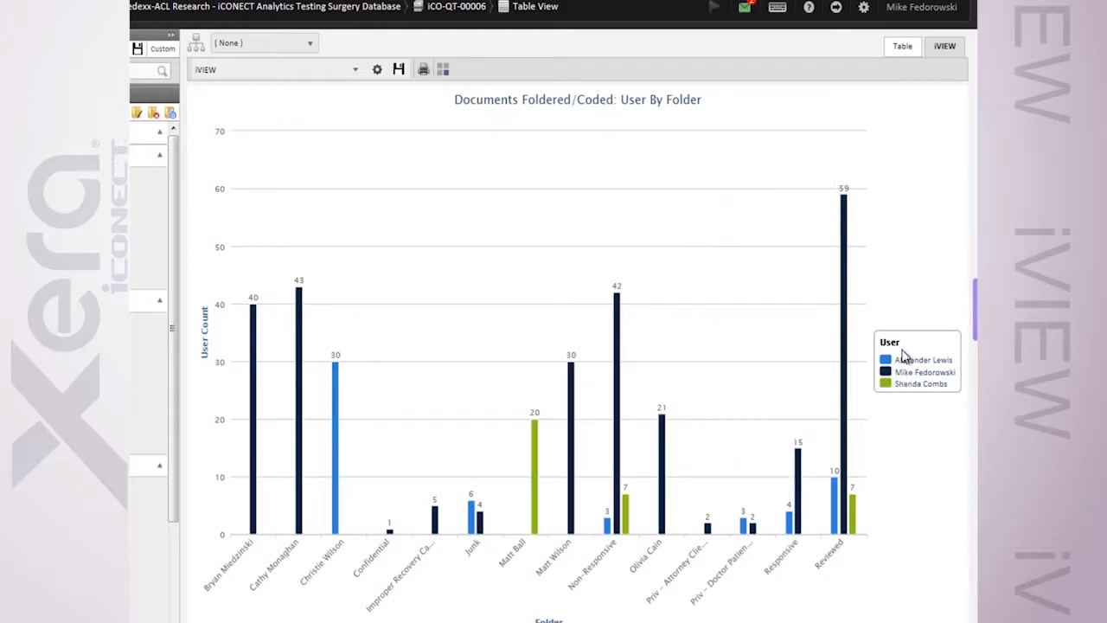
{"action": "left_click", "coordinate": [907, 373]}
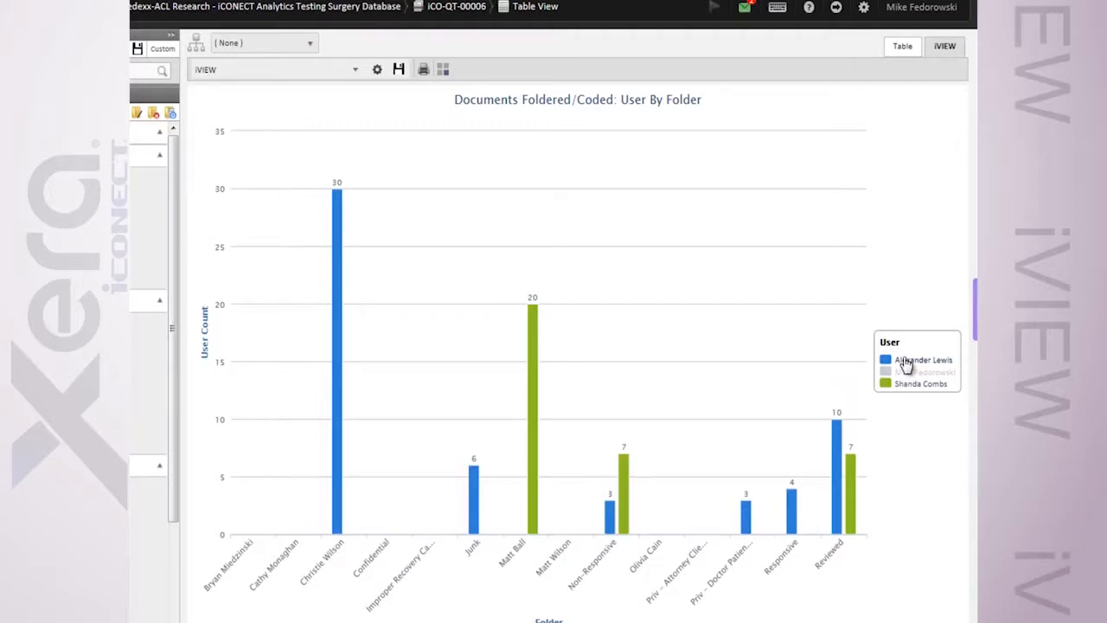
{"action": "left_click", "coordinate": [907, 363]}
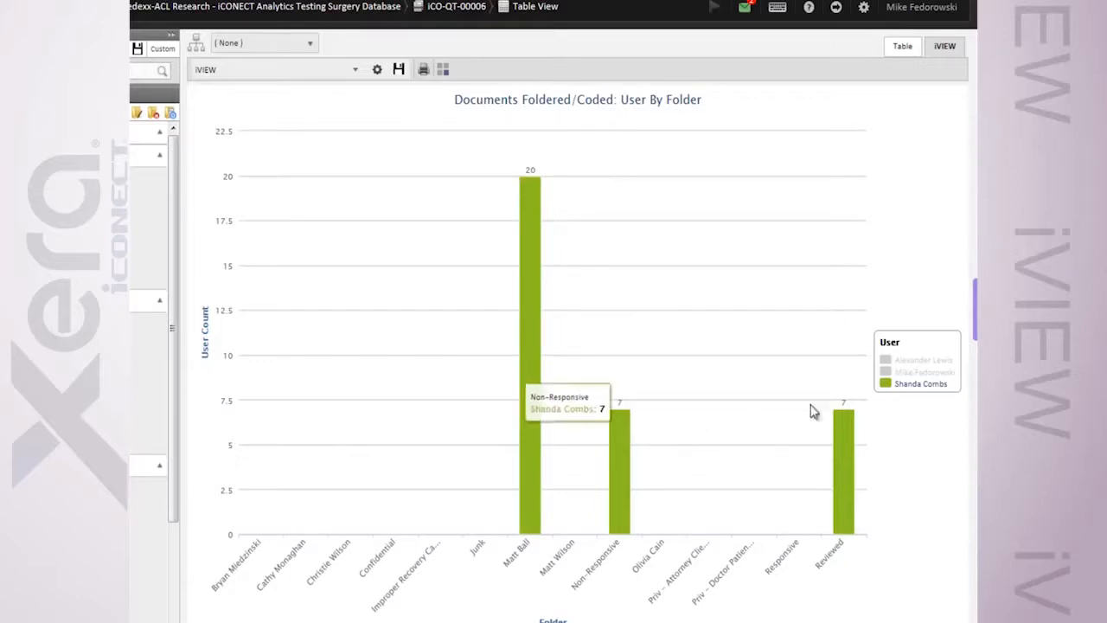
{"action": "left_click", "coordinate": [904, 372]}
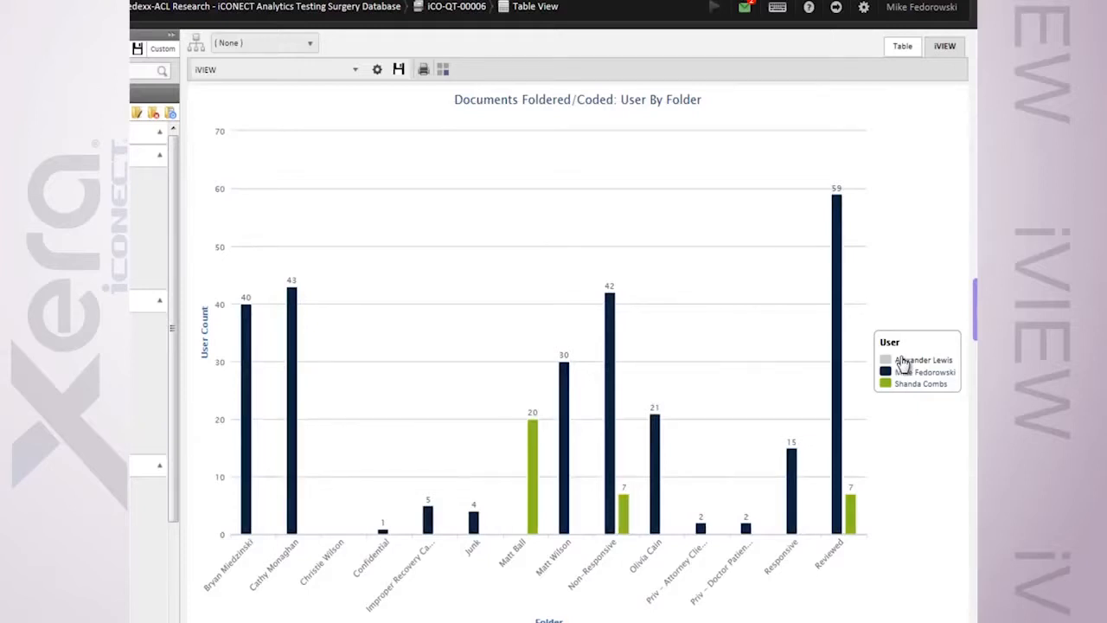
{"action": "left_click", "coordinate": [903, 361]}
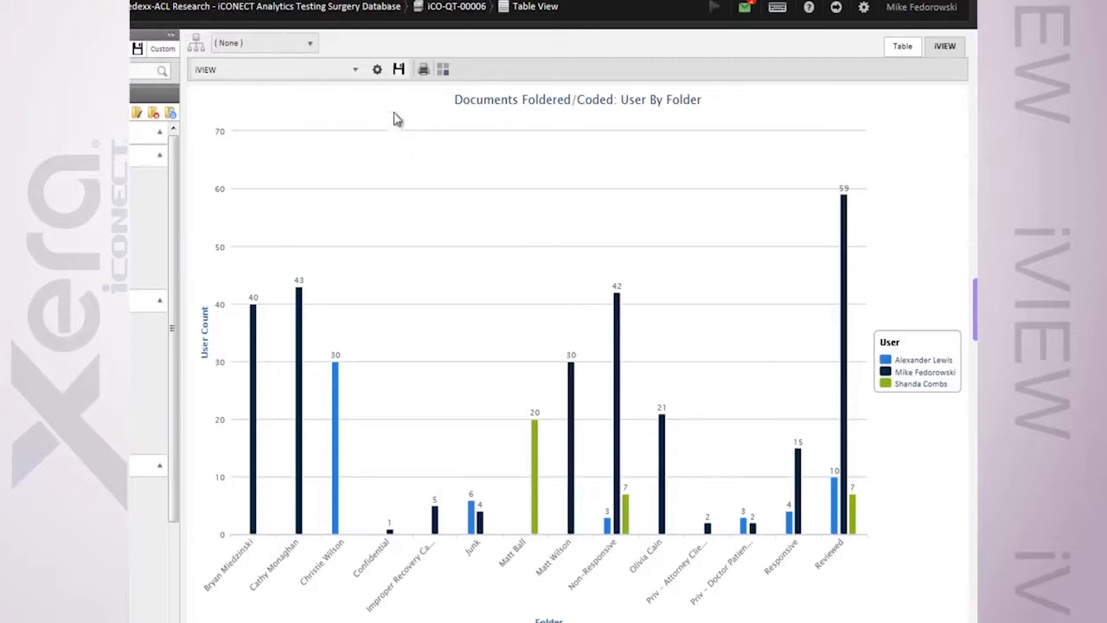
Change the User by Folder chart to a Pie Graph and base it on Folder.
{"action": "left_click", "coordinate": [378, 70]}
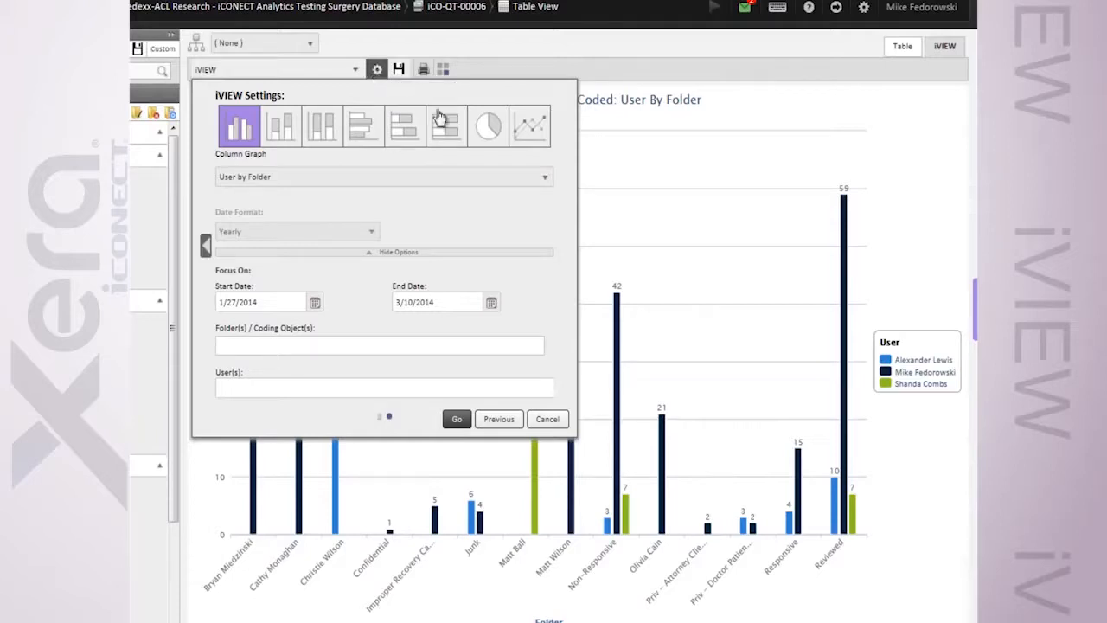
{"action": "left_click", "coordinate": [485, 130]}
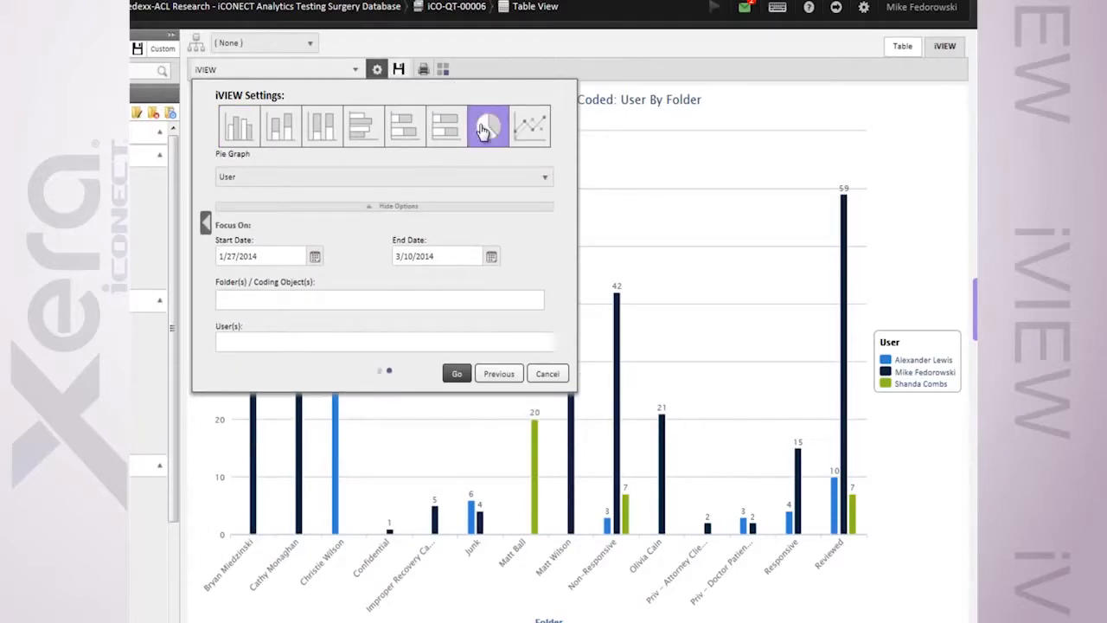
{"action": "left_click", "coordinate": [335, 183]}
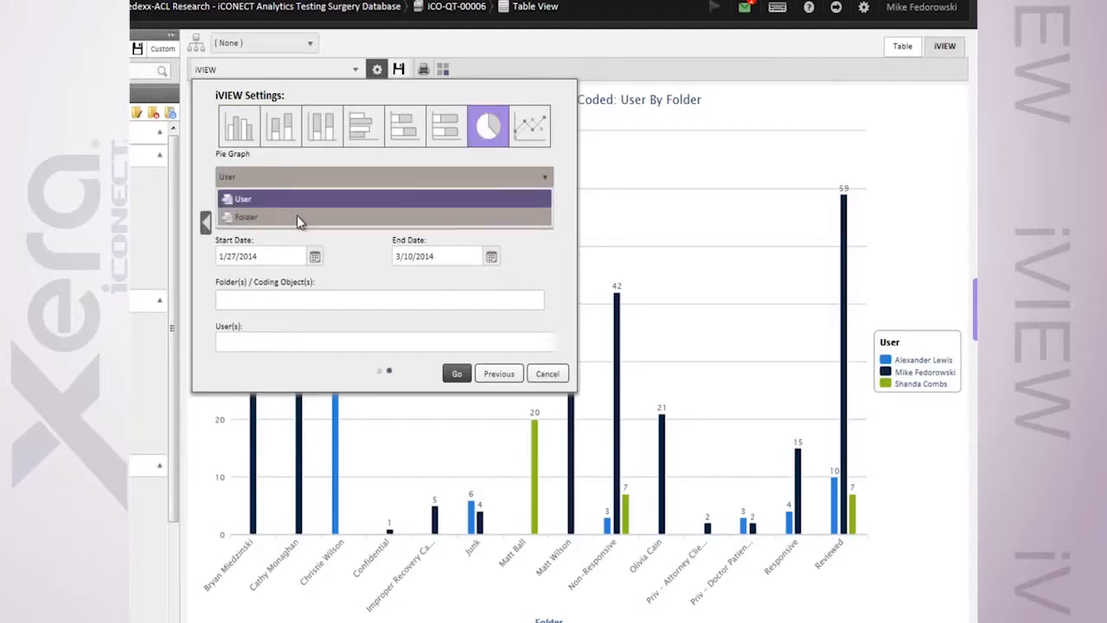
{"action": "left_click", "coordinate": [296, 216]}
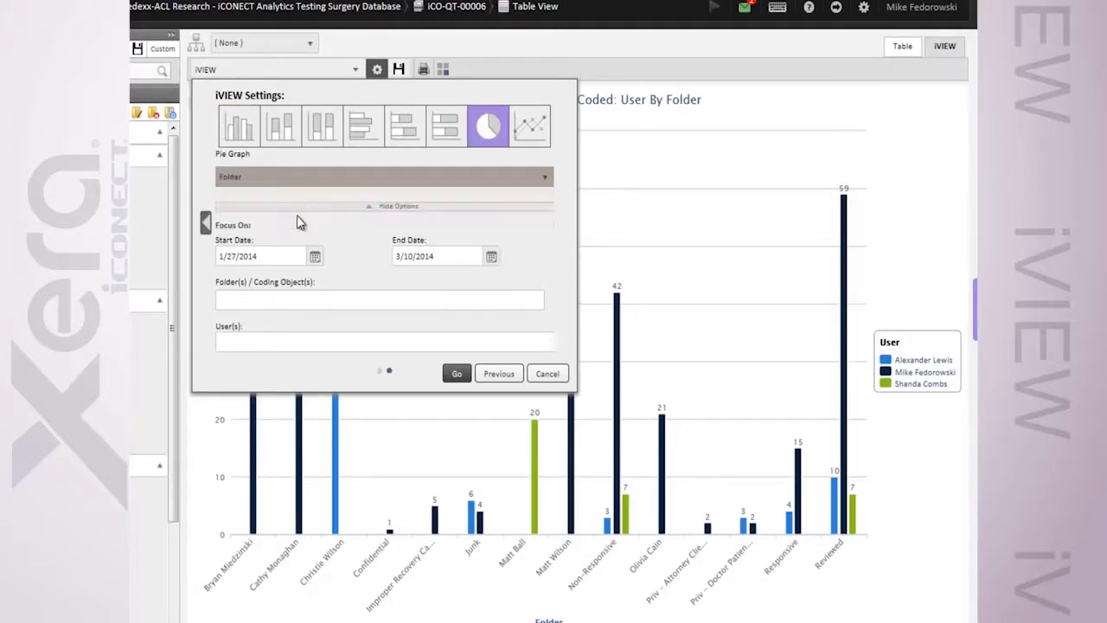
Focus the pie graph on the user matching "mik" and generate it.
{"action": "left_click", "coordinate": [292, 344]}
{"action": "type", "text": "mik"}
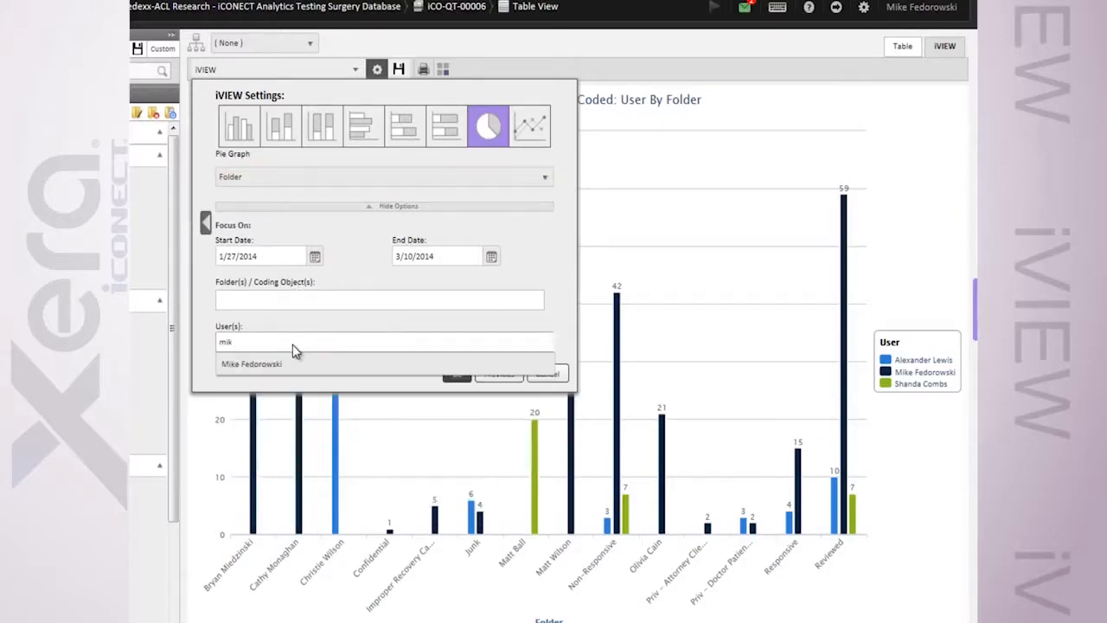
{"action": "key", "text": "Return"}
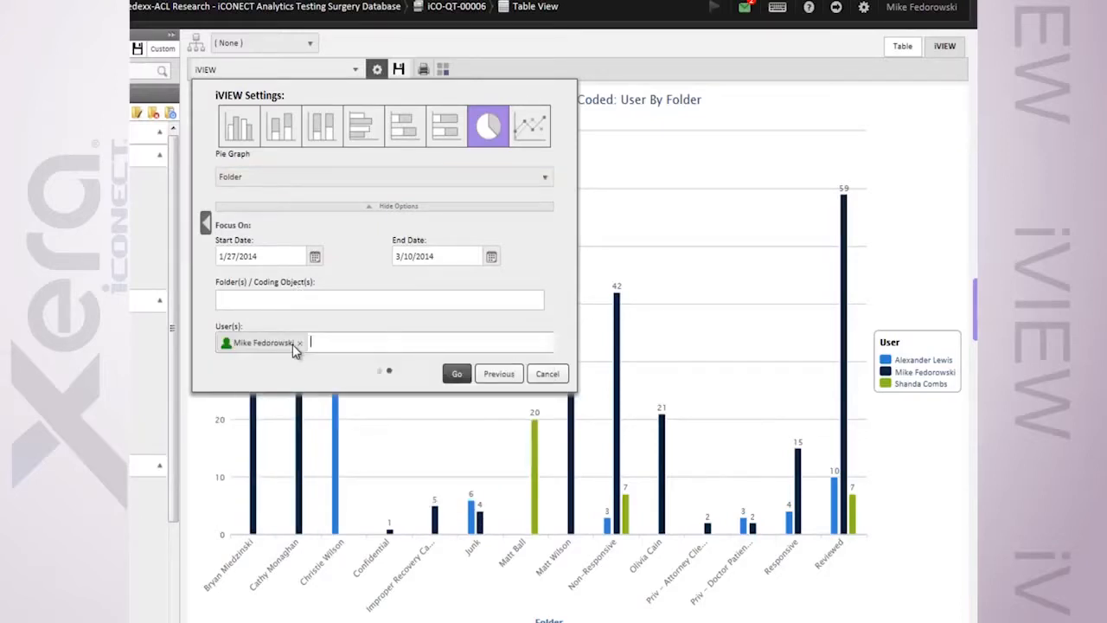
{"action": "left_click", "coordinate": [450, 377]}
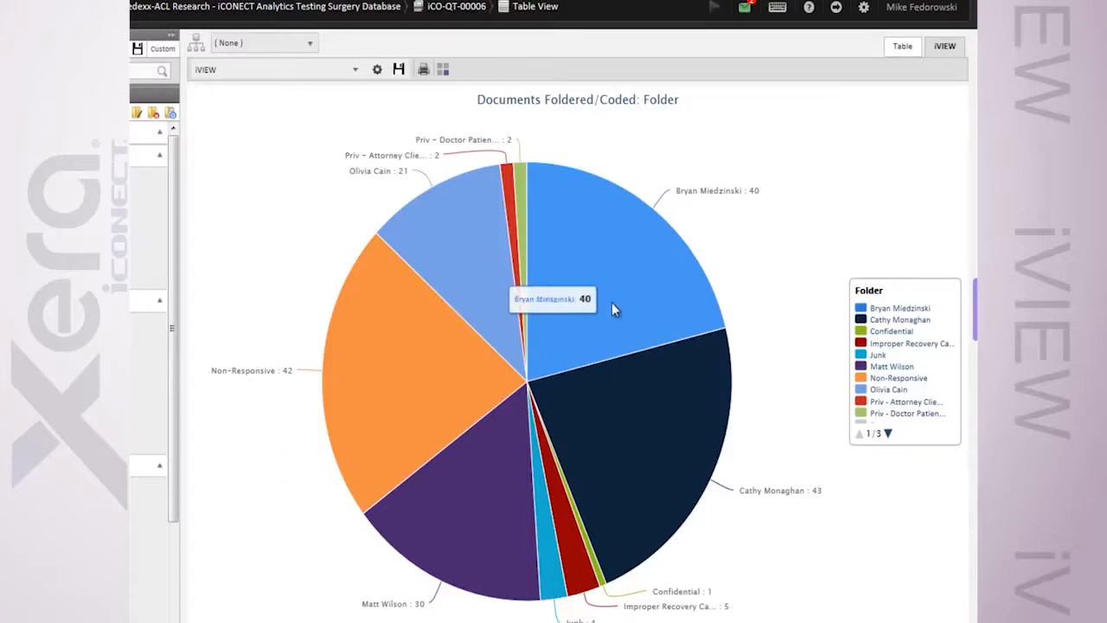
Hide the first and sixth folders in the pie chart's legend, and toggle the eighth folder off and back on.
{"action": "left_click", "coordinate": [904, 310]}
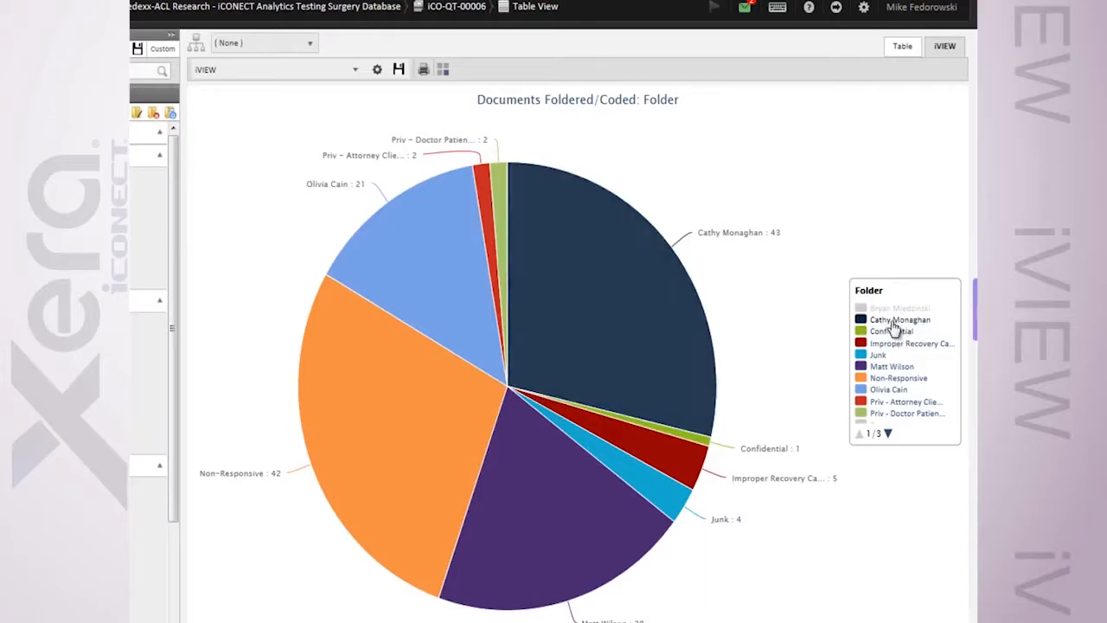
{"action": "left_click", "coordinate": [890, 367]}
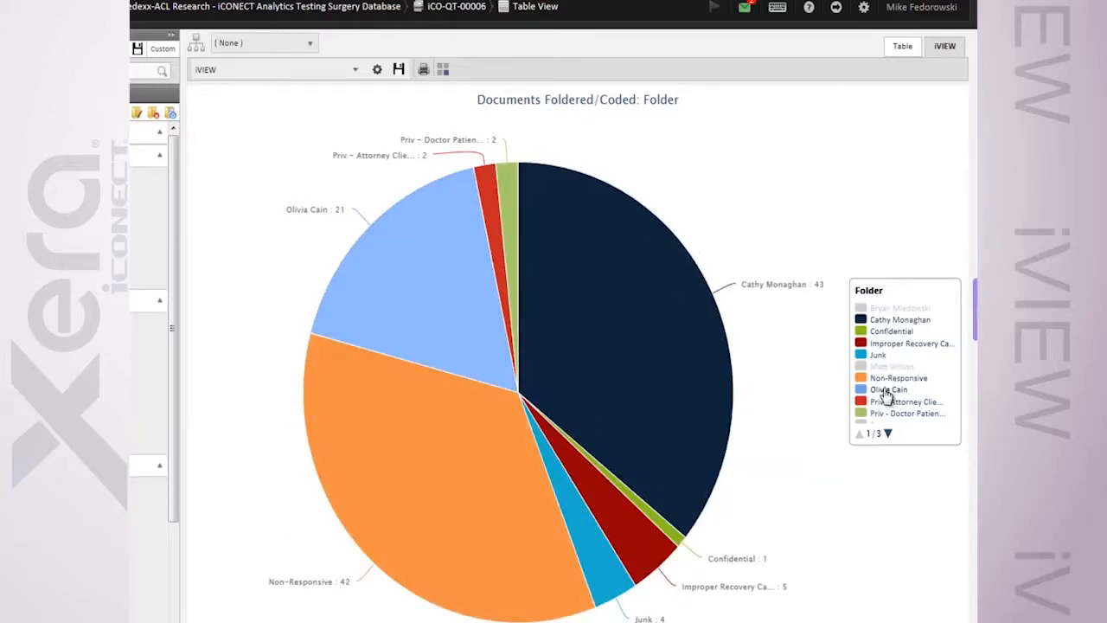
{"action": "left_click", "coordinate": [886, 391]}
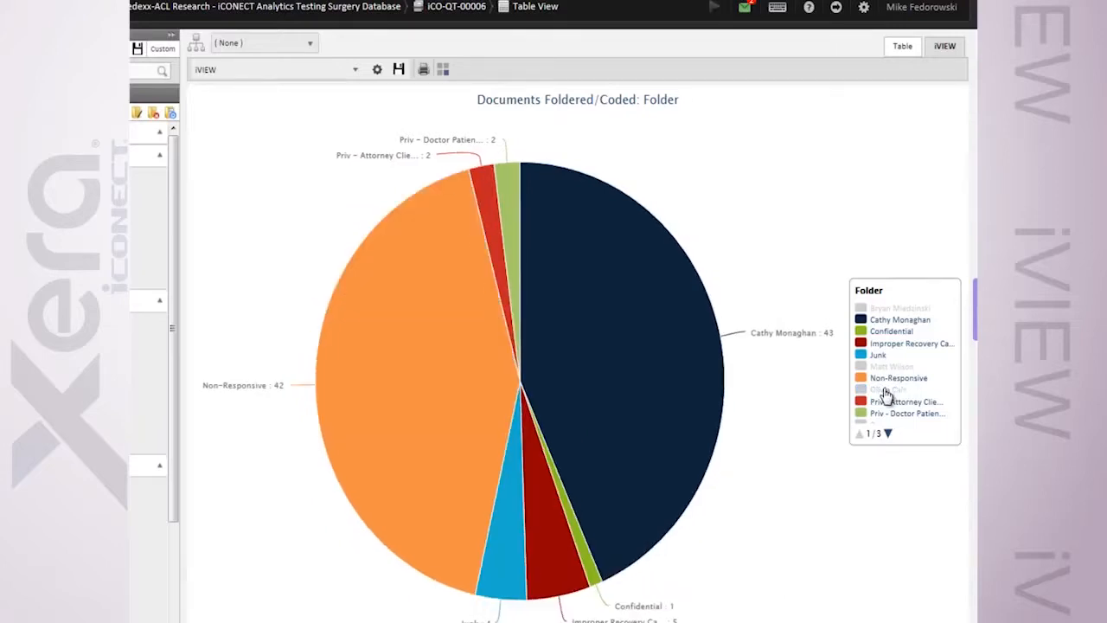
{"action": "left_click", "coordinate": [887, 391]}
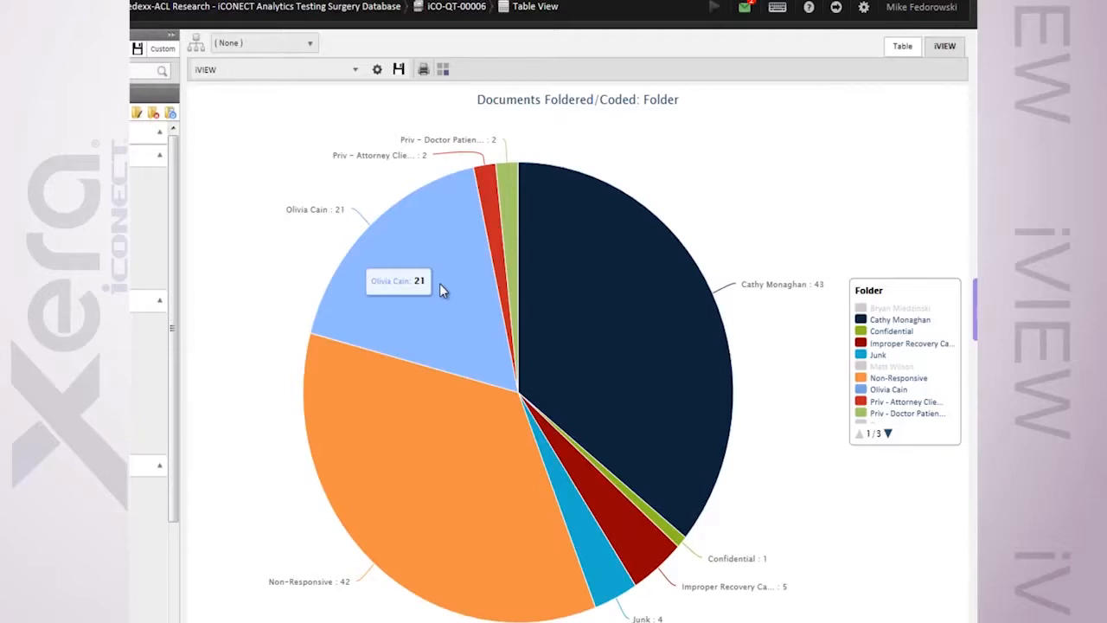
Bring up the option to save the pie chart as a tile and cancel it.
{"action": "left_click", "coordinate": [443, 71]}
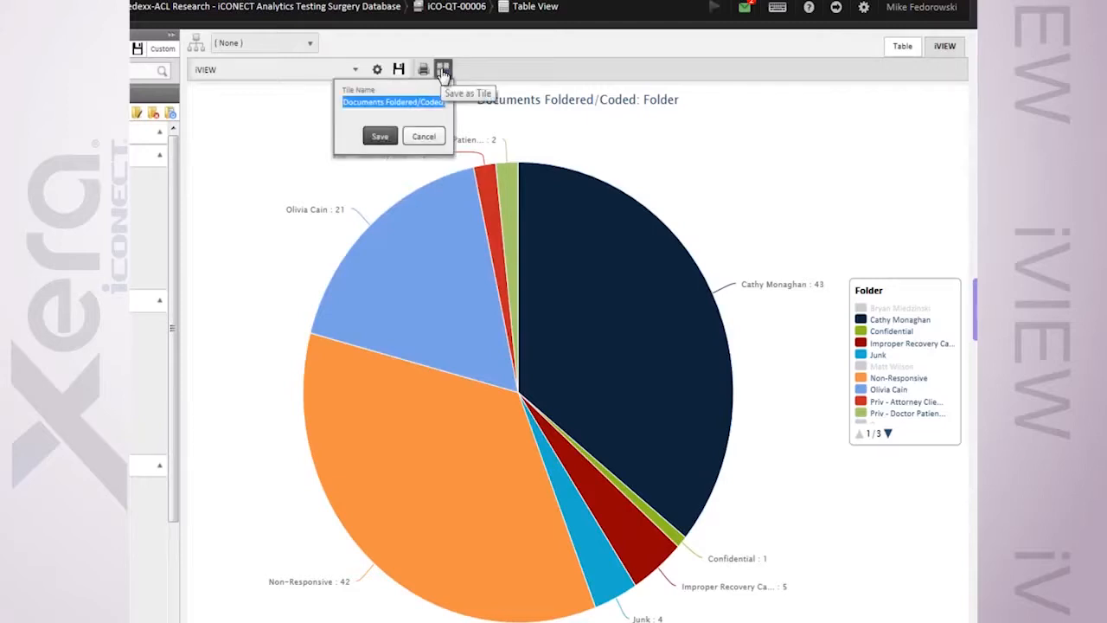
{"action": "left_click", "coordinate": [433, 141]}
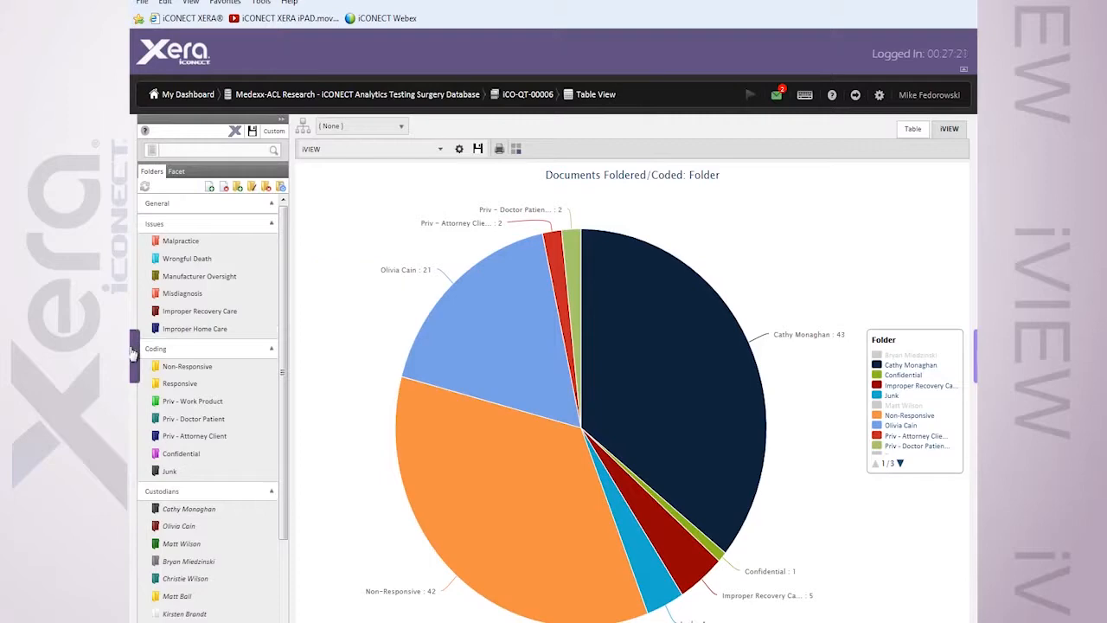
Expand the Custodian or Source chart tile on the dashboard and show the hidden fourth and fifth sources in its legend.
{"action": "left_click", "coordinate": [131, 352]}
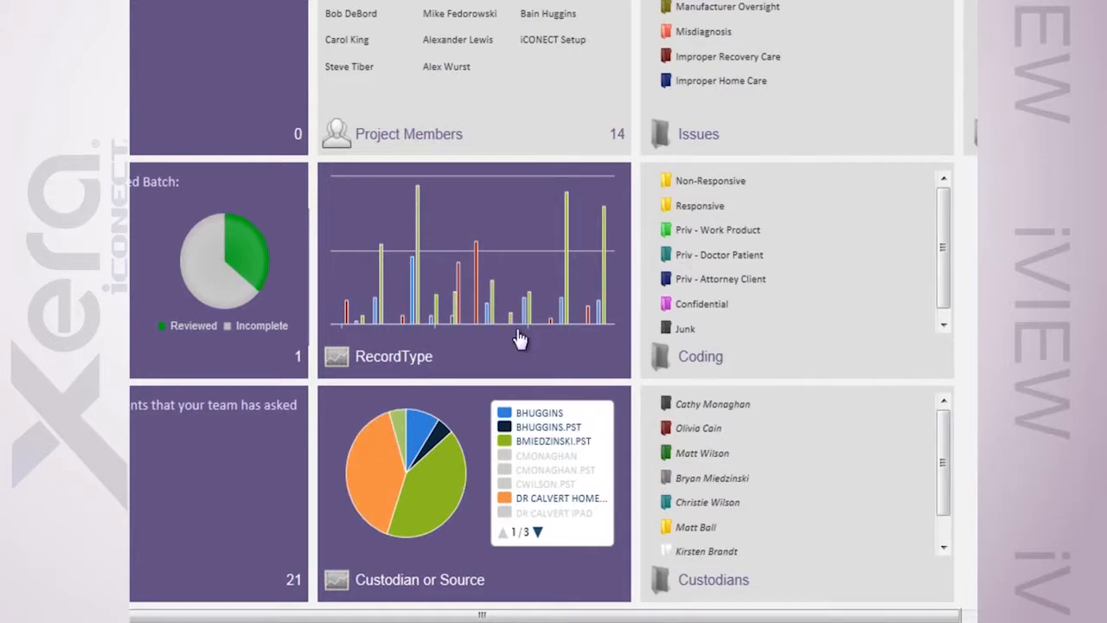
{"action": "left_click", "coordinate": [386, 581]}
{"action": "mouse_move", "coordinate": [466, 448]}
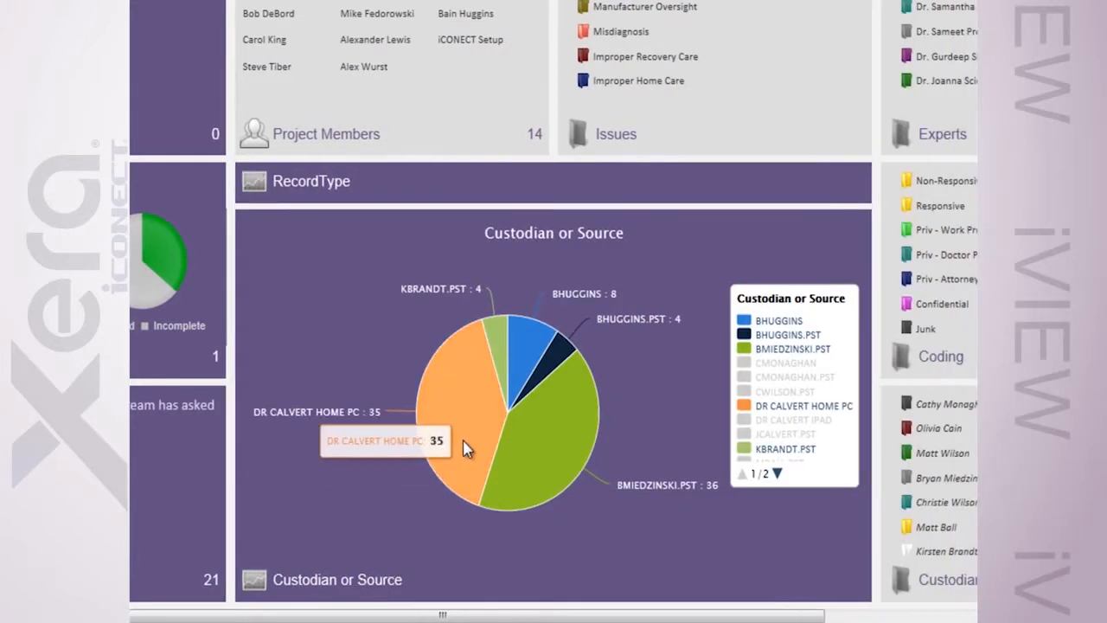
{"action": "mouse_move", "coordinate": [809, 581]}
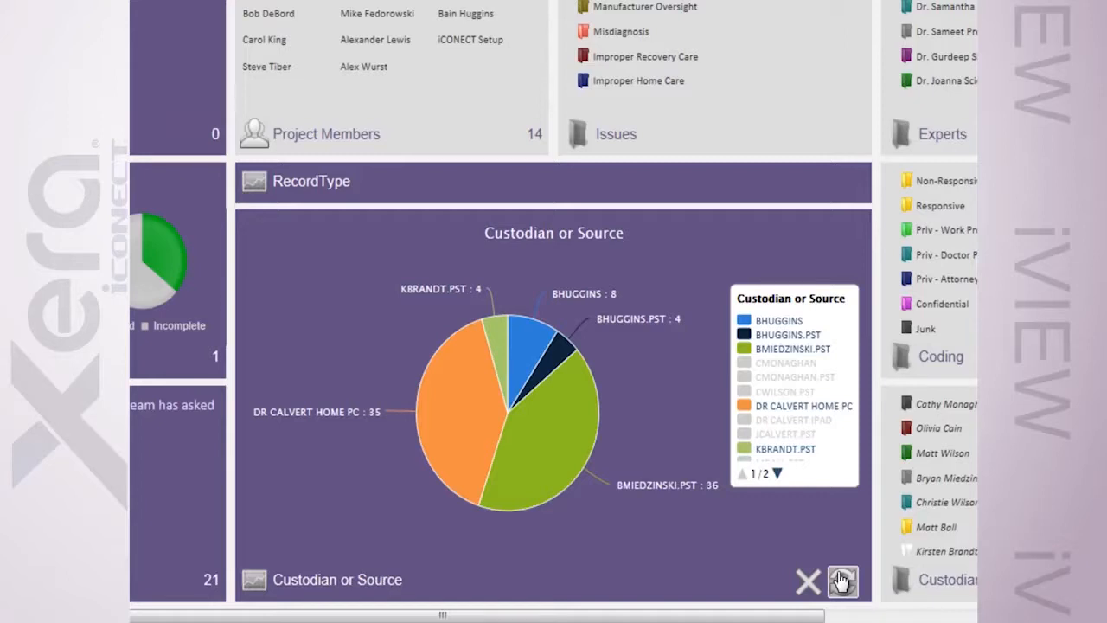
{"action": "left_click", "coordinate": [794, 365]}
{"action": "left_click", "coordinate": [790, 379]}
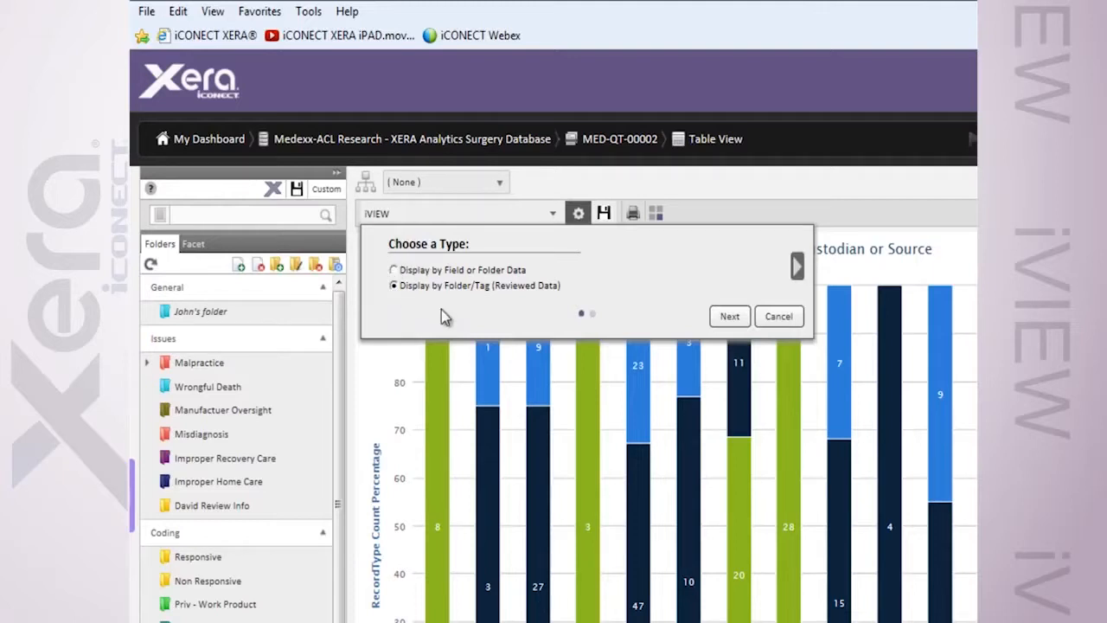
Configure the Percentage Stacked Column Graph as Folder by User with the focus on Current Month, and generate it.
{"action": "left_click", "coordinate": [798, 267]}
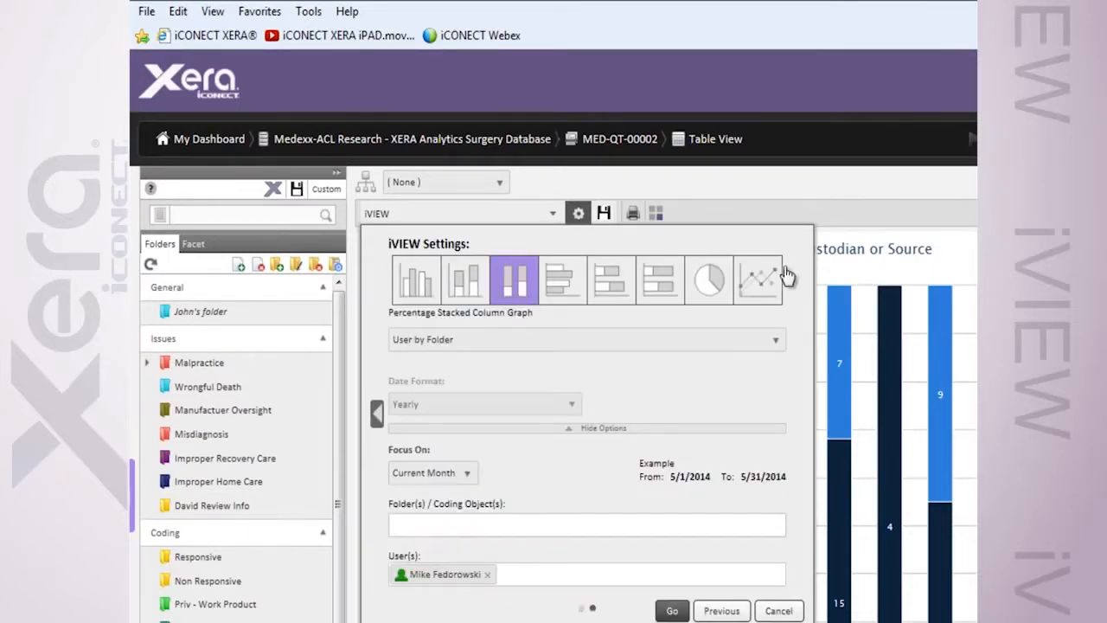
{"action": "left_click", "coordinate": [545, 346]}
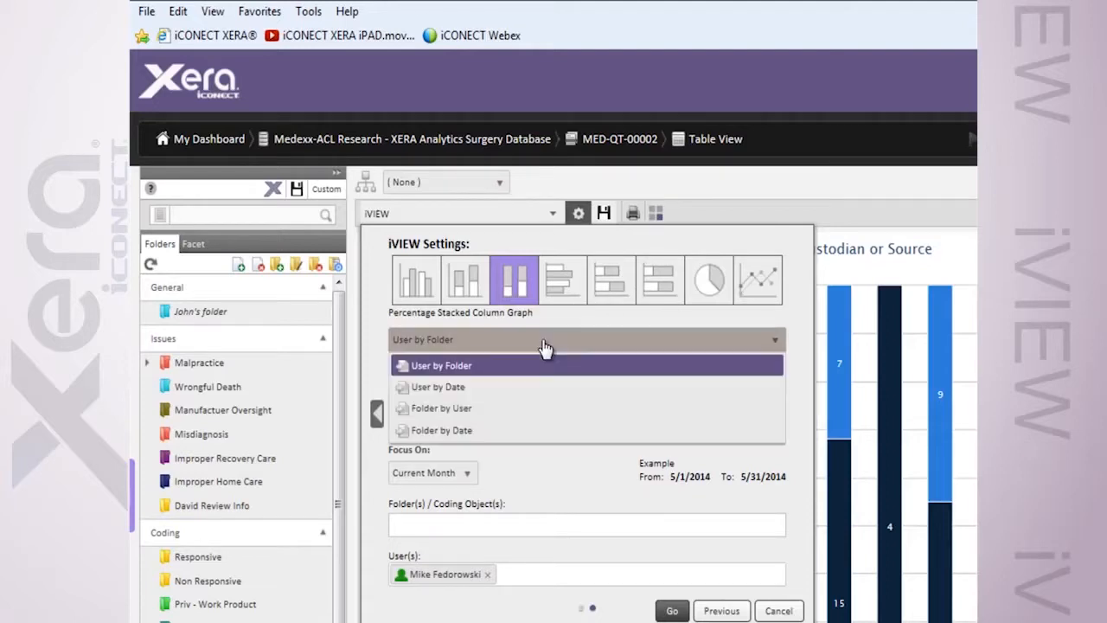
{"action": "left_click", "coordinate": [457, 408]}
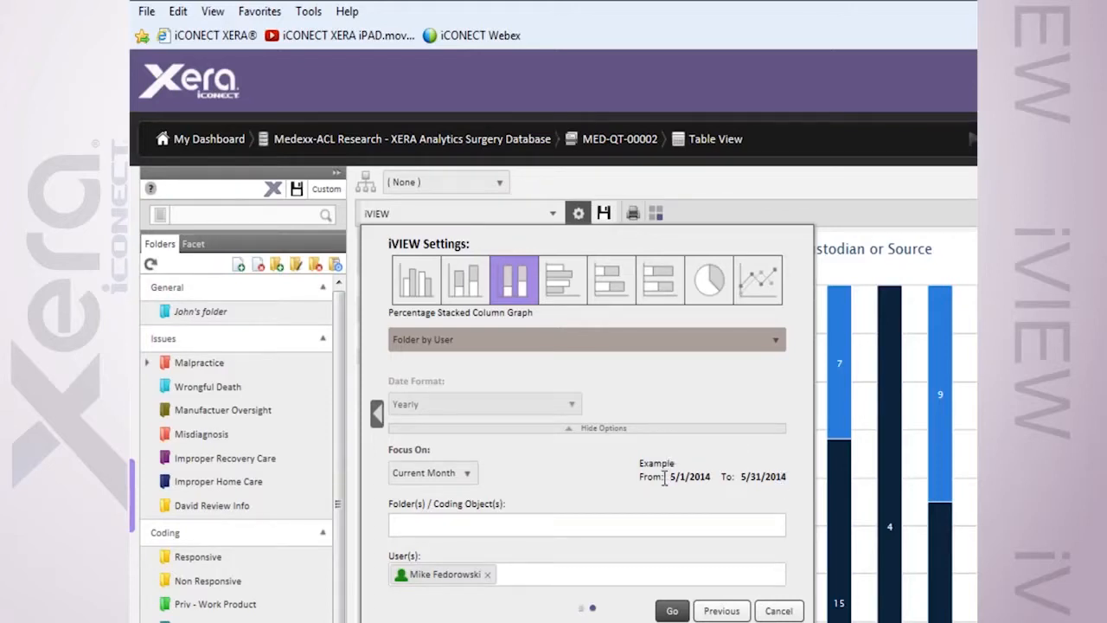
{"action": "left_click", "coordinate": [468, 475]}
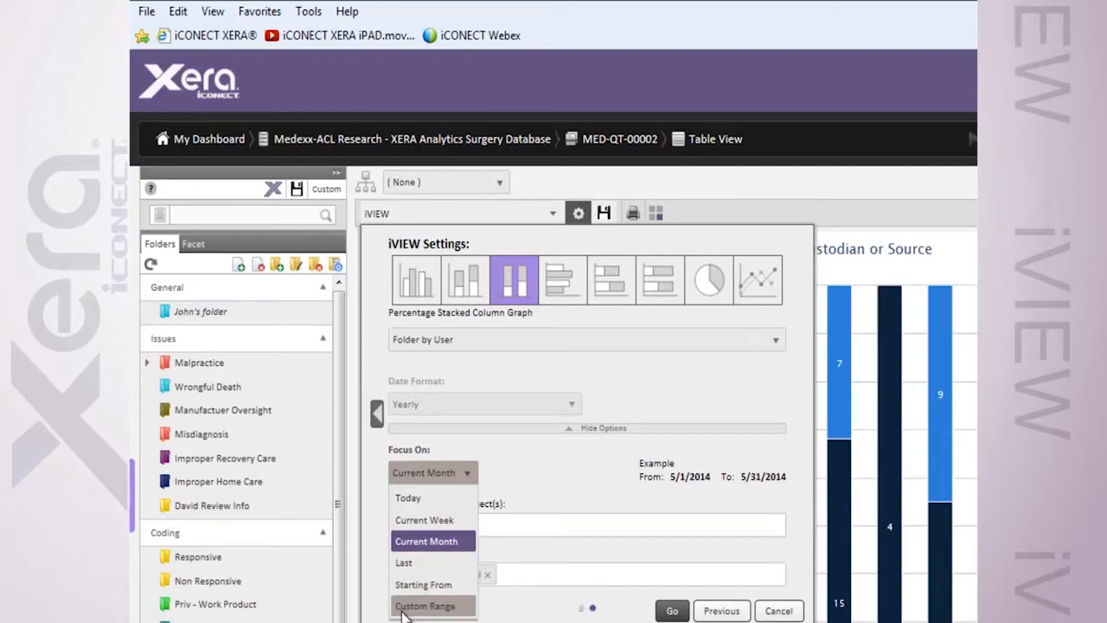
{"action": "left_click", "coordinate": [413, 547]}
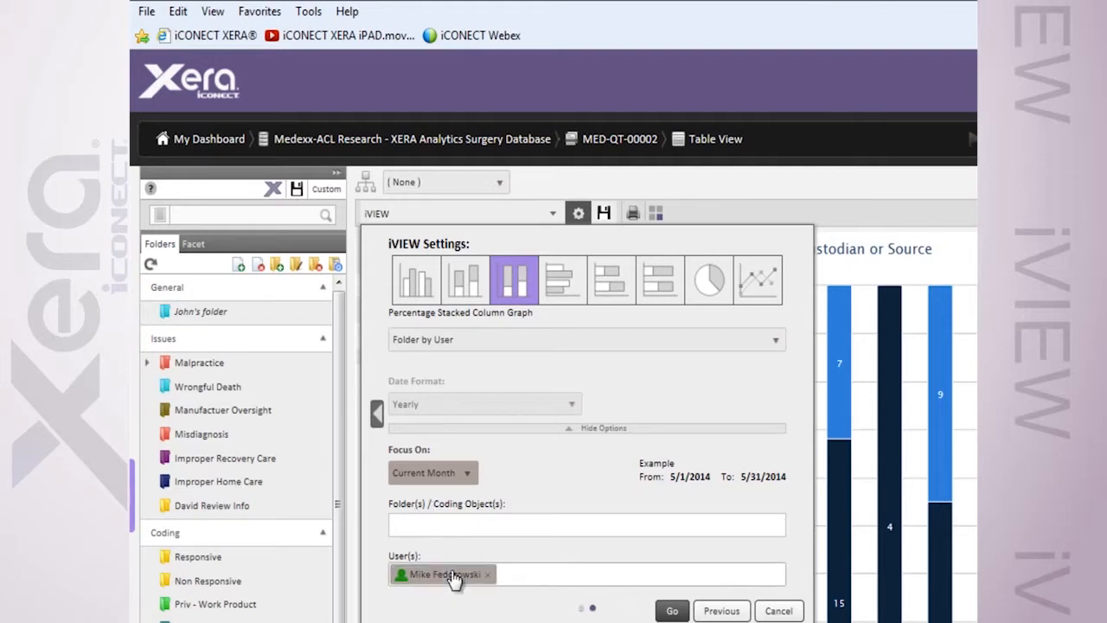
{"action": "left_click", "coordinate": [671, 613]}
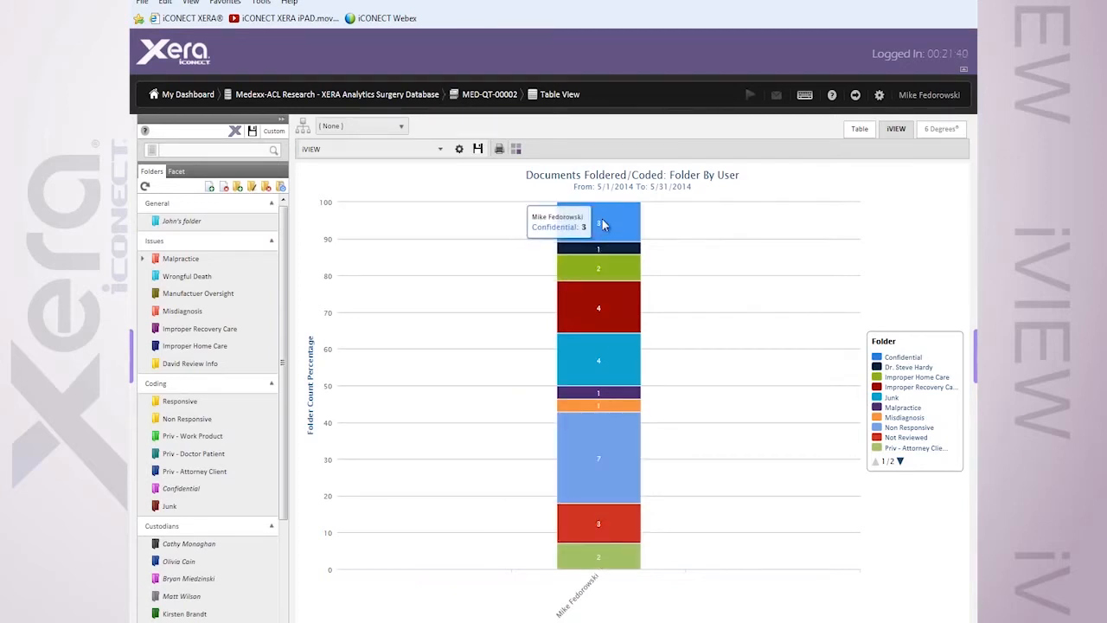
Change the Folder by User chart to a Column Graph, generate it, and inspect the Non Responsive column.
{"action": "left_click", "coordinate": [460, 149]}
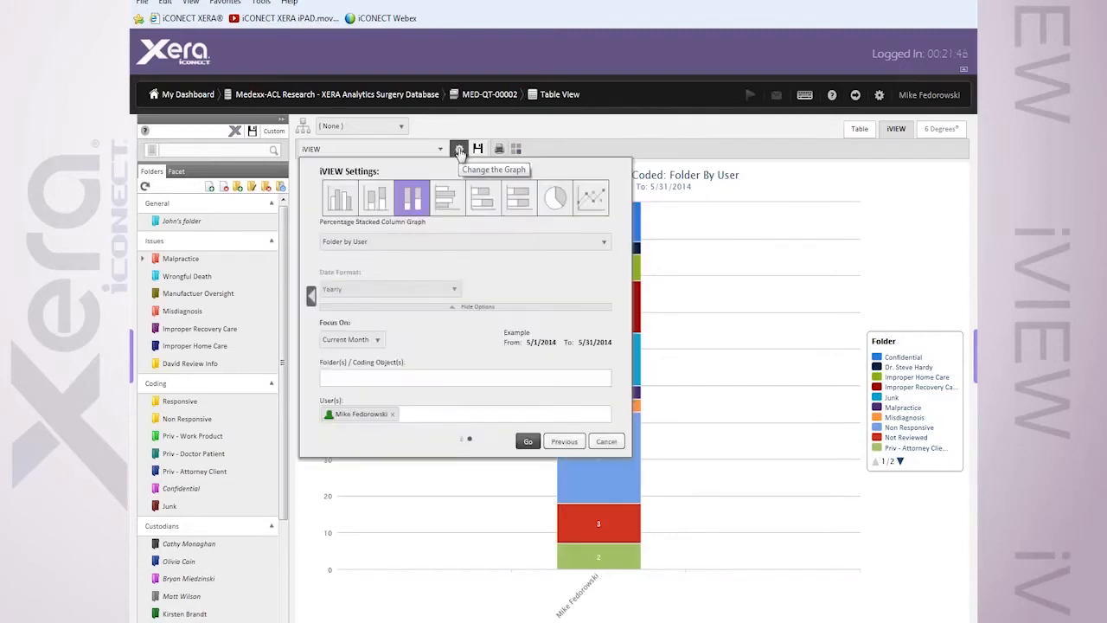
{"action": "left_click", "coordinate": [337, 199]}
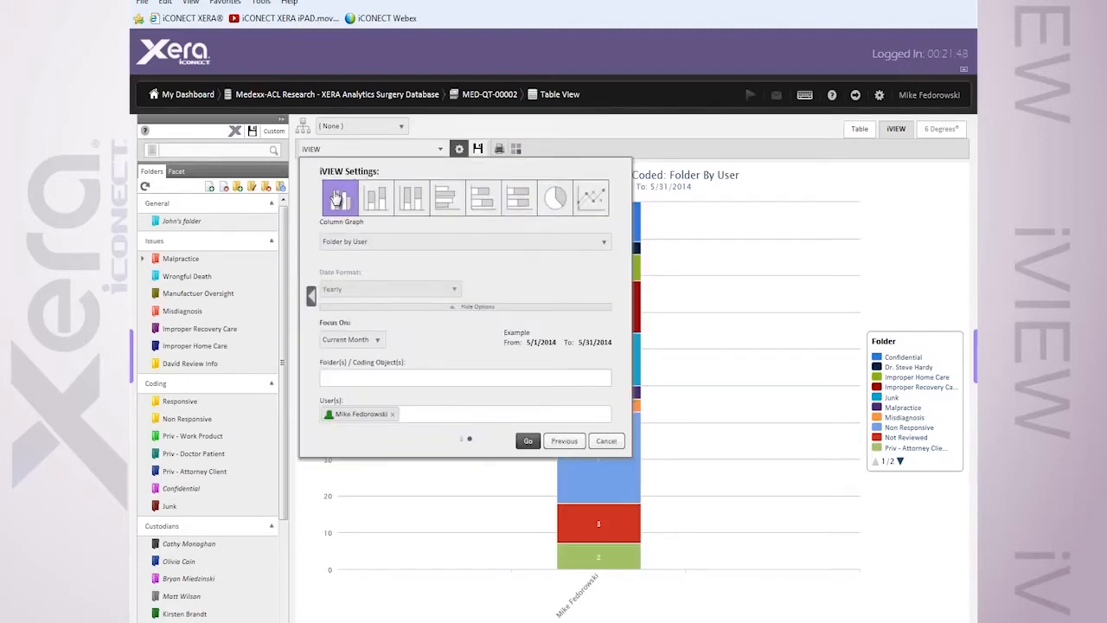
{"action": "left_click", "coordinate": [528, 442]}
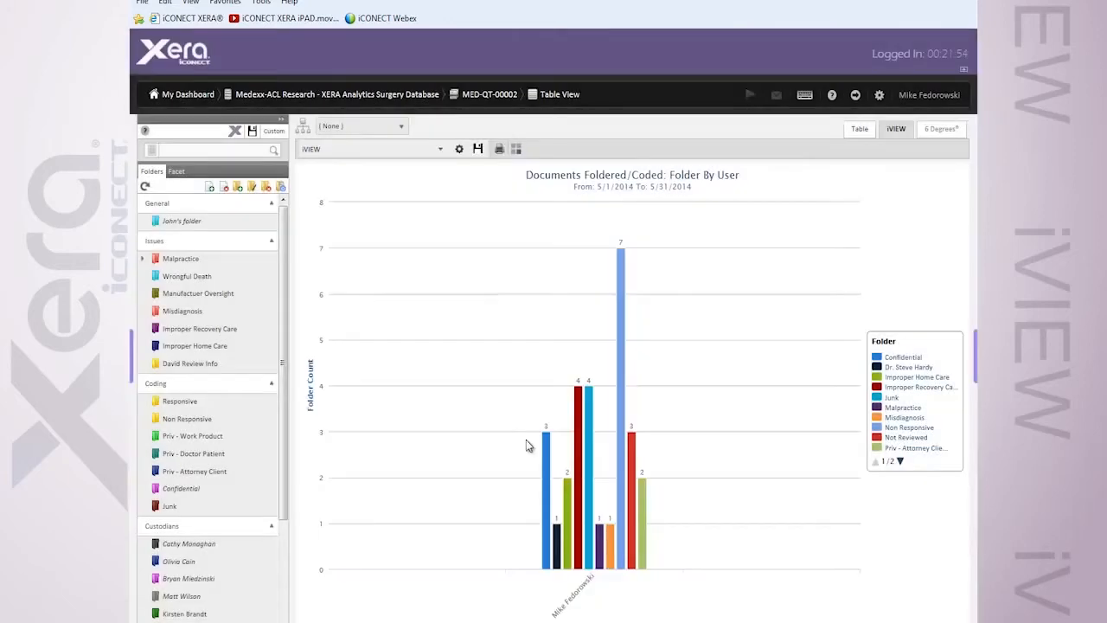
{"action": "mouse_move", "coordinate": [619, 298]}
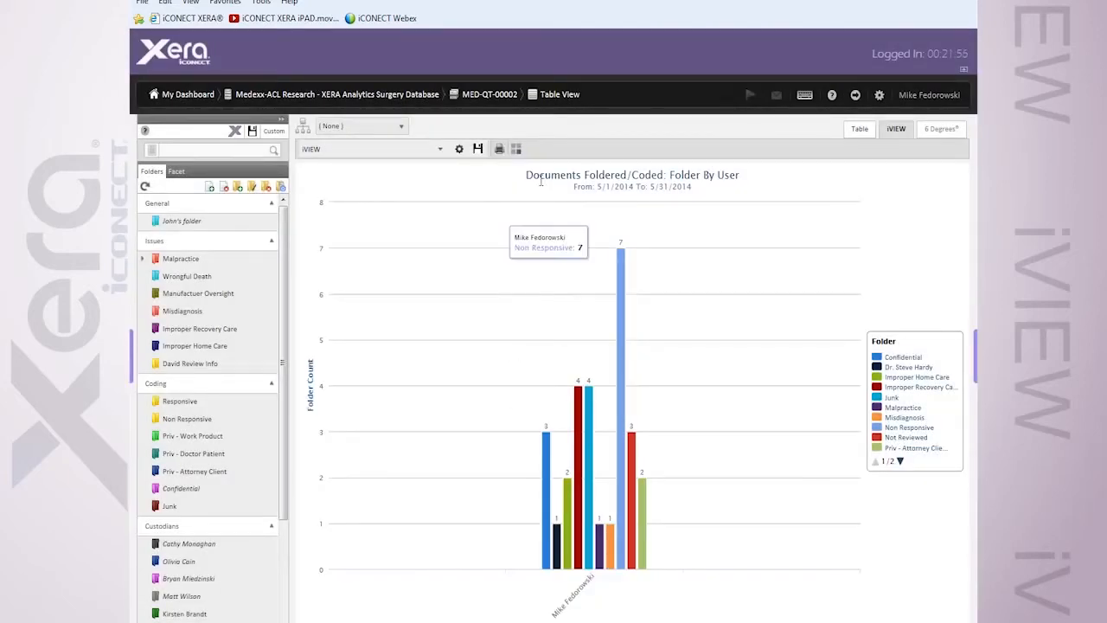